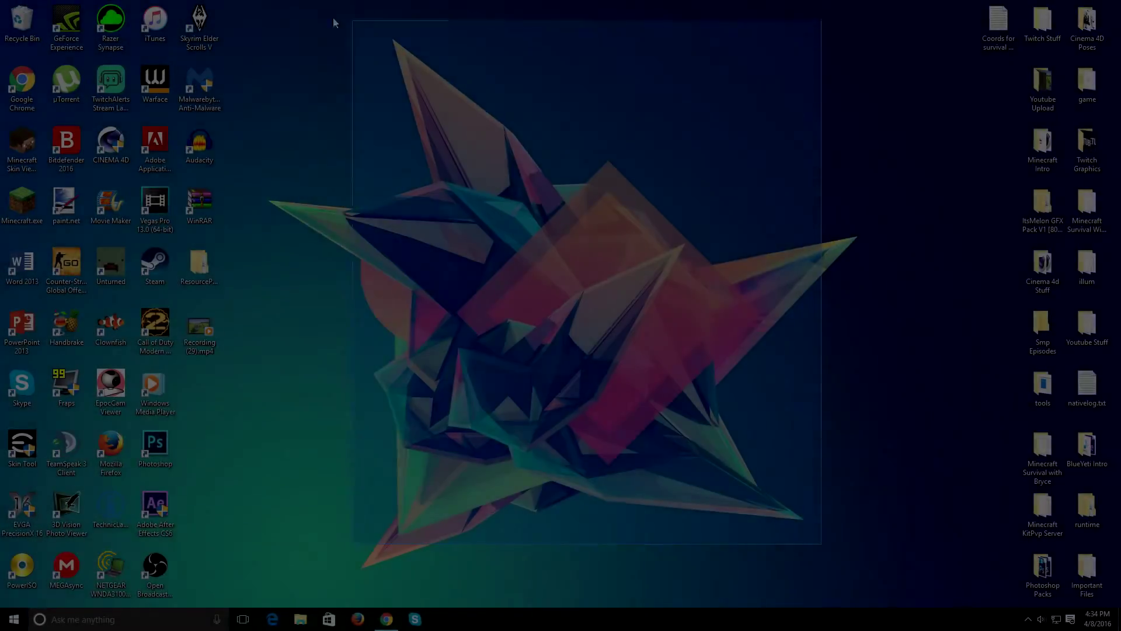
Step: Restore the OBS window from the system tray and reposition it on screen
{"action": "left_click", "coordinate": [1028, 619]}
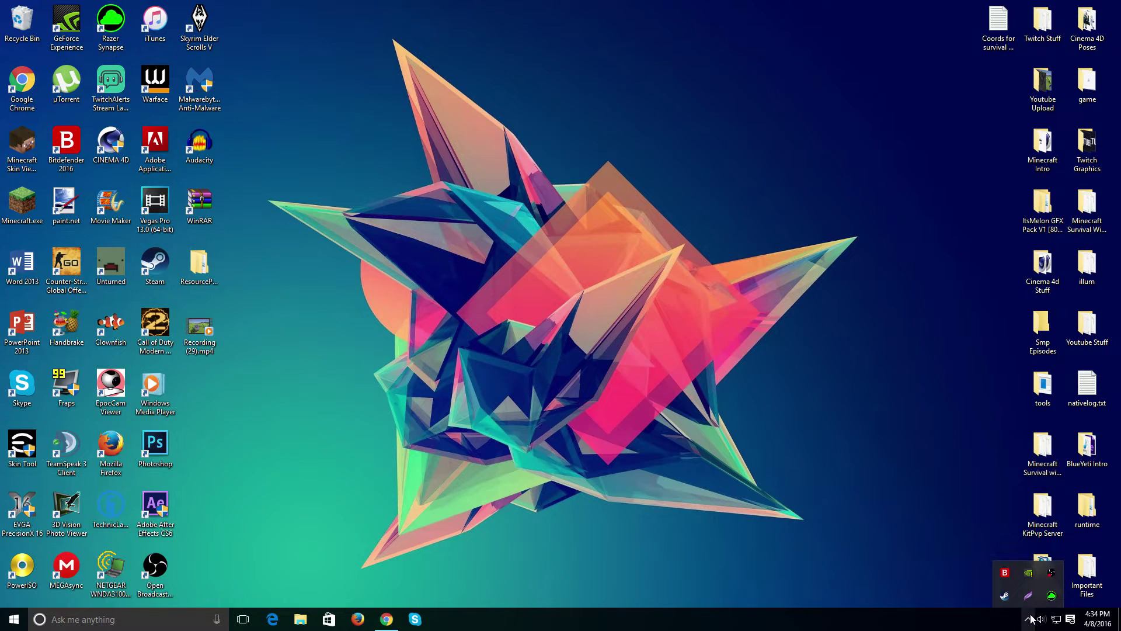
{"action": "right_click", "coordinate": [1051, 572]}
{"action": "left_click", "coordinate": [1030, 461]}
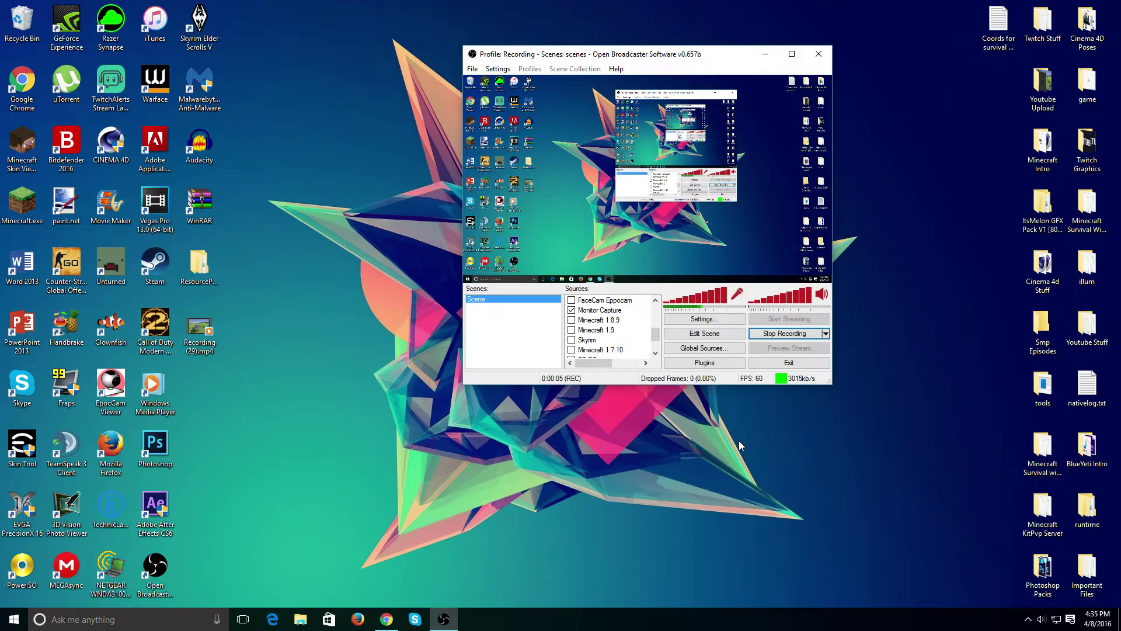
{"action": "left_click_drag", "start_coordinate": [848, 499], "coordinate": [255, 16]}
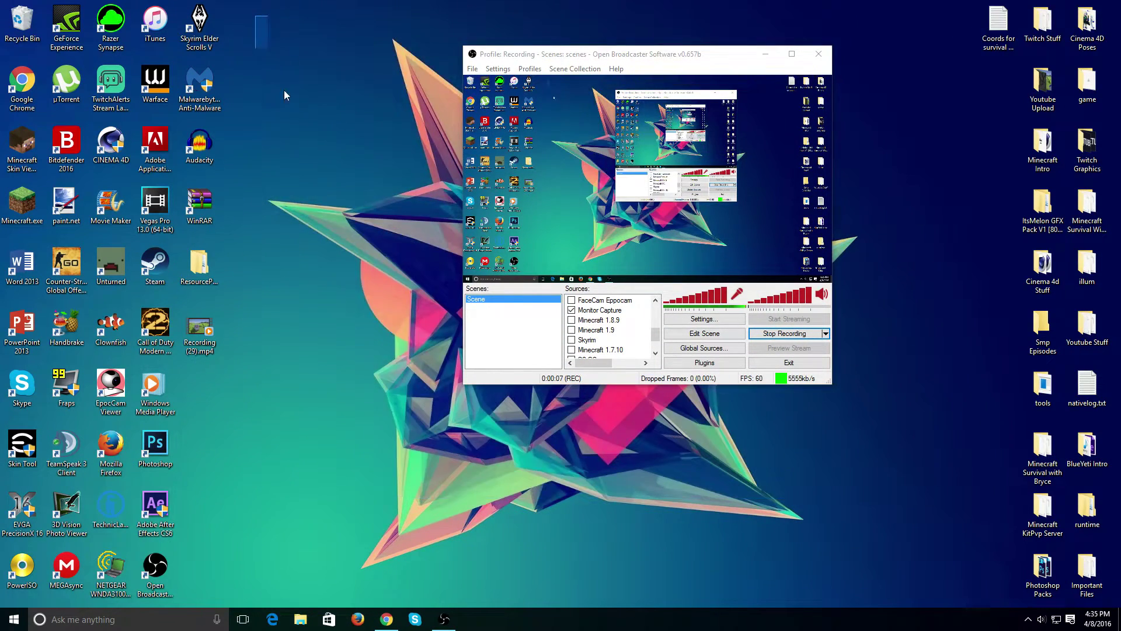
{"action": "left_click_drag", "start_coordinate": [284, 95], "coordinate": [785, 457]}
{"action": "left_click_drag", "start_coordinate": [246, 9], "coordinate": [298, 6]}
Step: Hide OBS again and rearrange the remaining windows on the desktop
{"action": "left_click", "coordinate": [768, 53]}
{"action": "left_click_drag", "start_coordinate": [892, 18], "coordinate": [336, 586]}
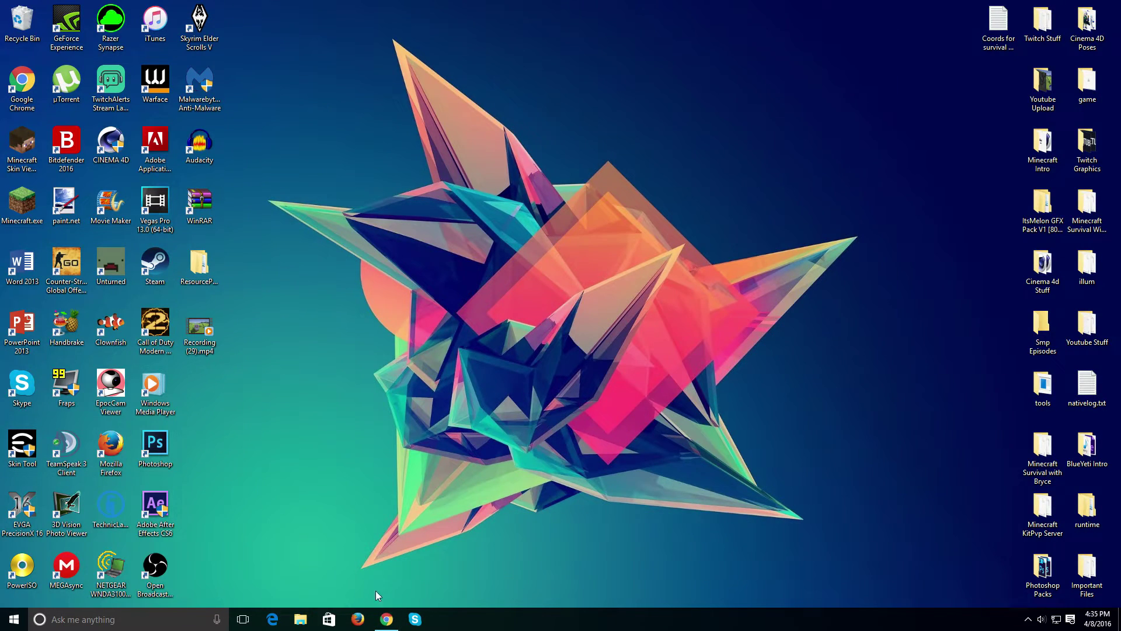
{"action": "left_click_drag", "start_coordinate": [251, 567], "coordinate": [915, 24]}
{"action": "left_click_drag", "start_coordinate": [914, 24], "coordinate": [334, 367]}
{"action": "left_click_drag", "start_coordinate": [902, 43], "coordinate": [254, 576]}
Step: Restore Chrome on obsproject.com's OBS Classic 0.657 page and shrink it to a smaller window
{"action": "left_click", "coordinate": [386, 619]}
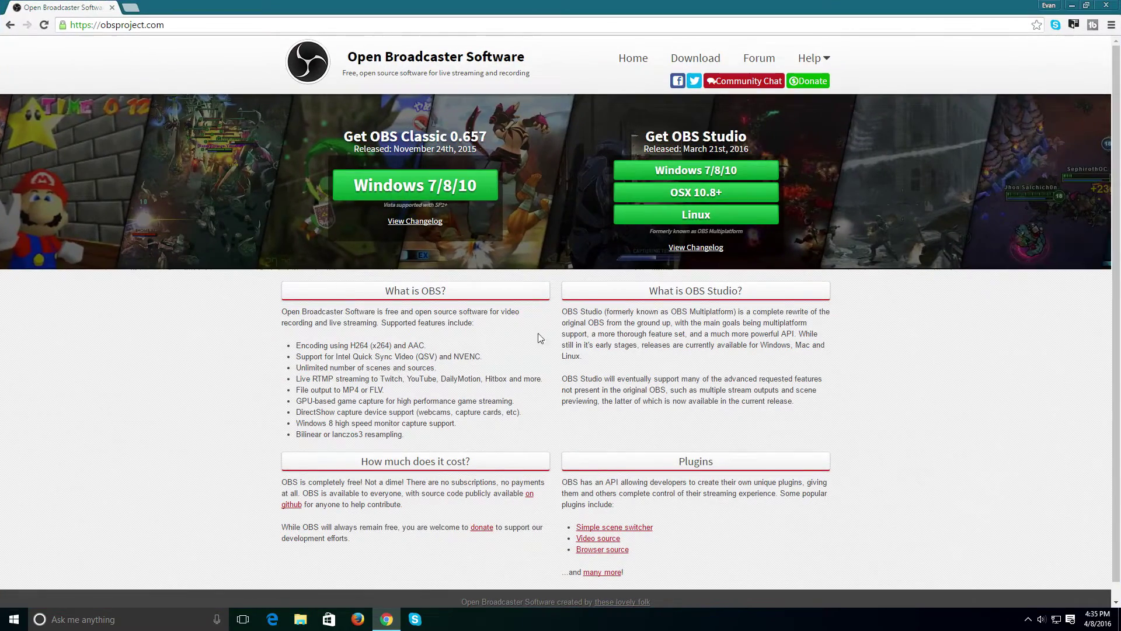
{"action": "left_click_drag", "start_coordinate": [358, 54], "coordinate": [345, 45]}
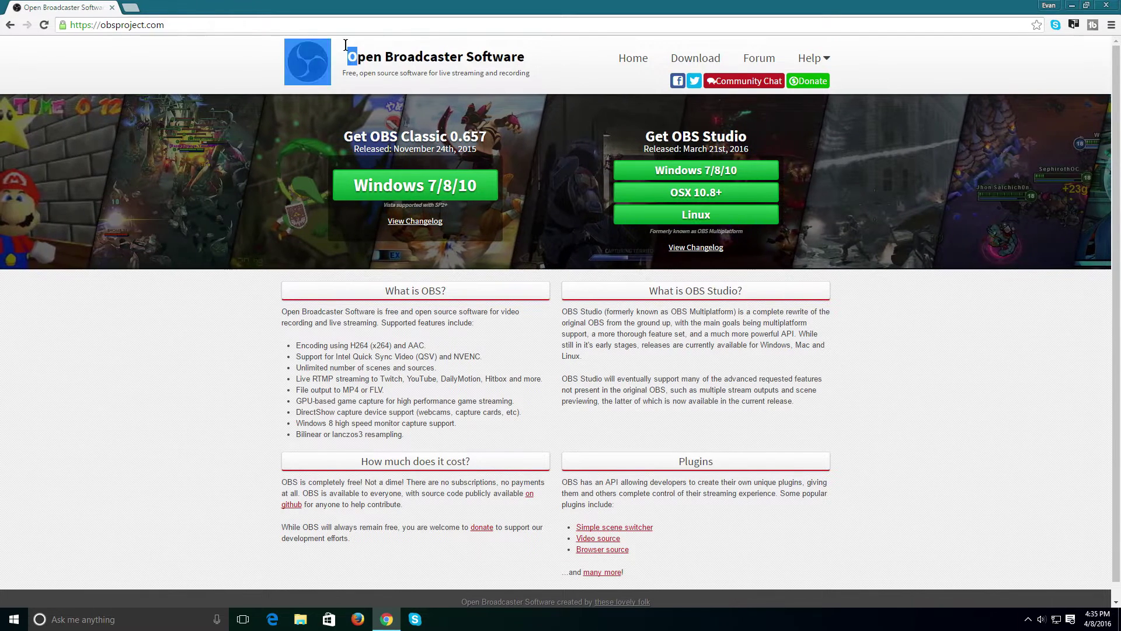
{"action": "left_click", "coordinate": [525, 163]}
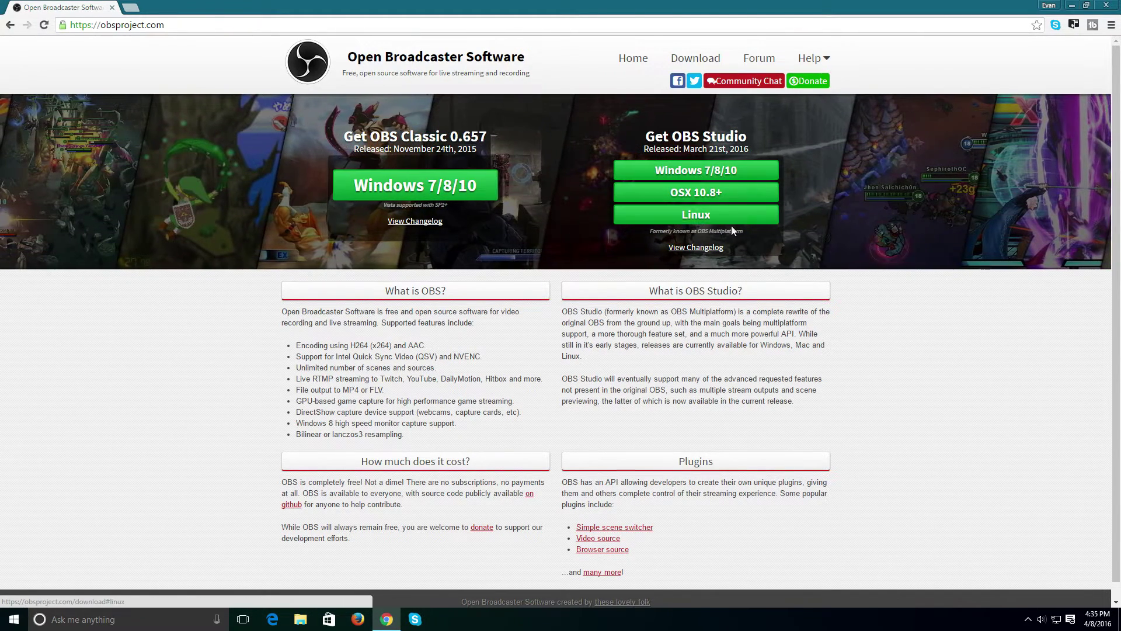
{"action": "double_click", "coordinate": [613, 8]}
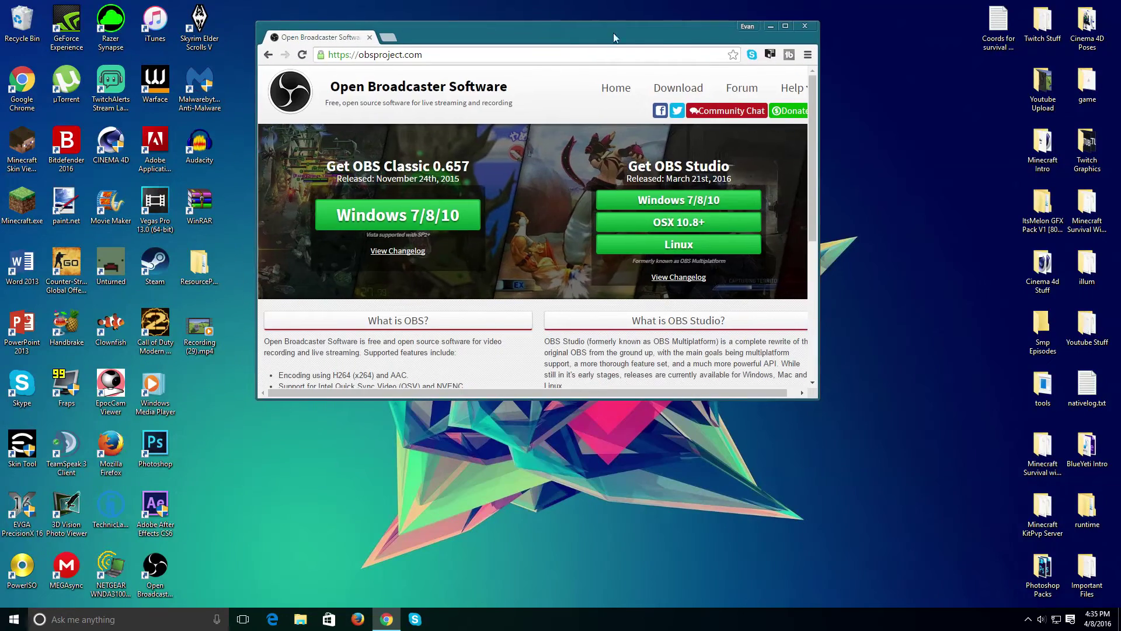
Step: Minimize Chrome and restore OBS Classic using Show OBS from its tray icon
{"action": "left_click", "coordinate": [769, 26]}
{"action": "left_click", "coordinate": [1026, 618]}
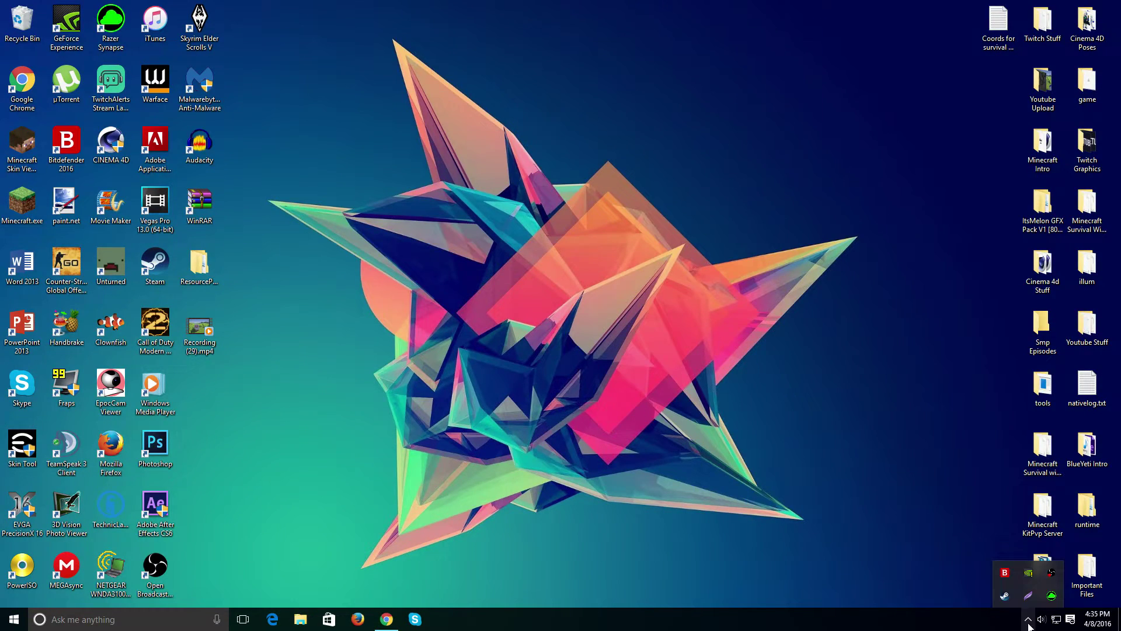
{"action": "right_click", "coordinate": [1022, 584]}
{"action": "left_click", "coordinate": [1048, 467]}
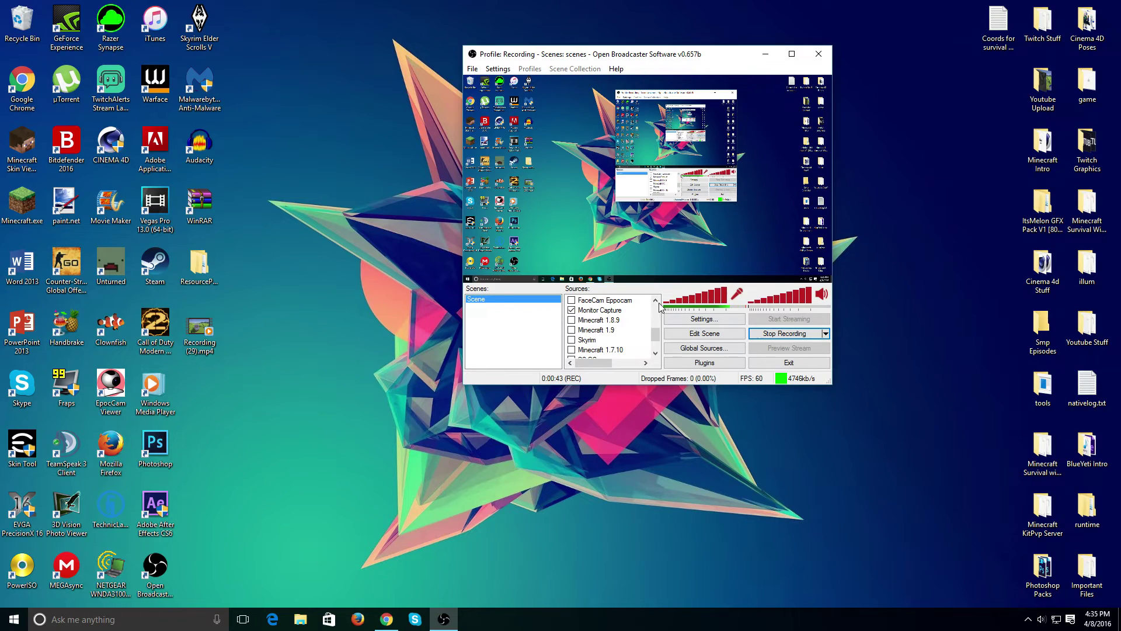
{"action": "scroll", "coordinate": [609, 318], "scroll_direction": "down", "scroll_amount": 3}
{"action": "scroll", "coordinate": [609, 318], "scroll_direction": "up", "scroll_amount": 2}
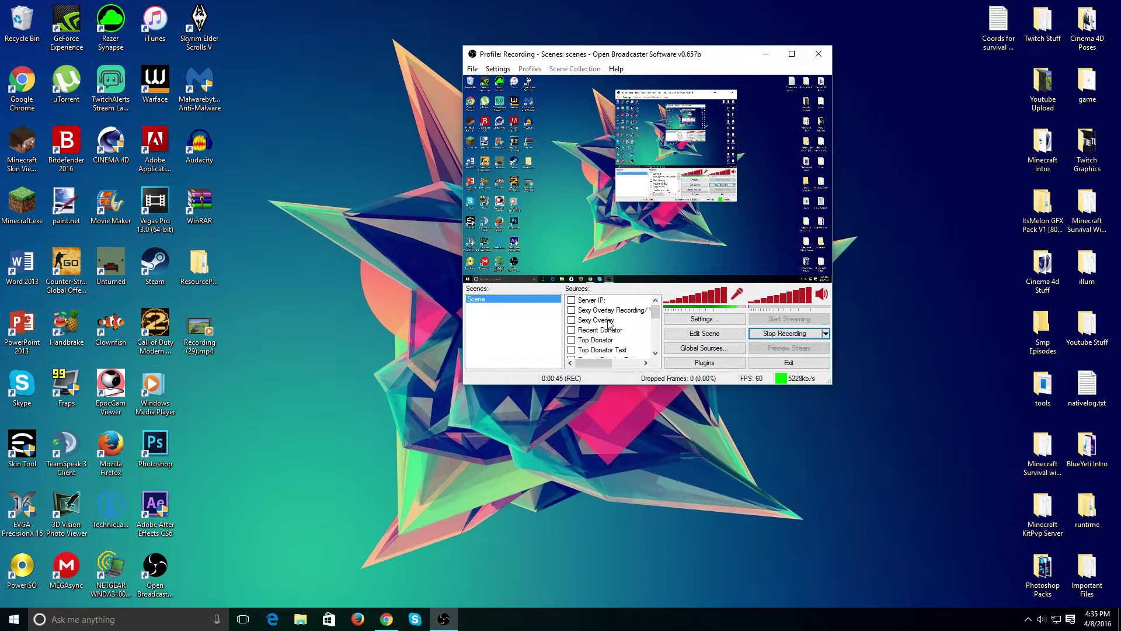
Step: Open and close Settings, then maximize and restore the OBS window to review the Sources list
{"action": "left_click", "coordinate": [724, 322]}
{"action": "left_click", "coordinate": [795, 105]}
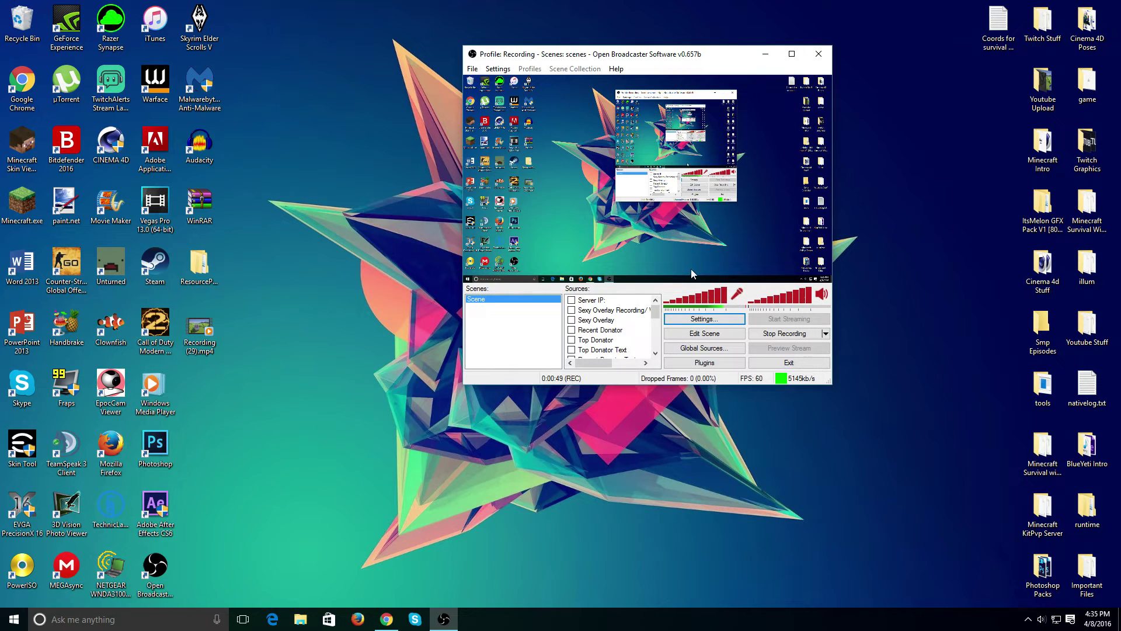
{"action": "double_click", "coordinate": [601, 55]}
{"action": "double_click", "coordinate": [642, 6]}
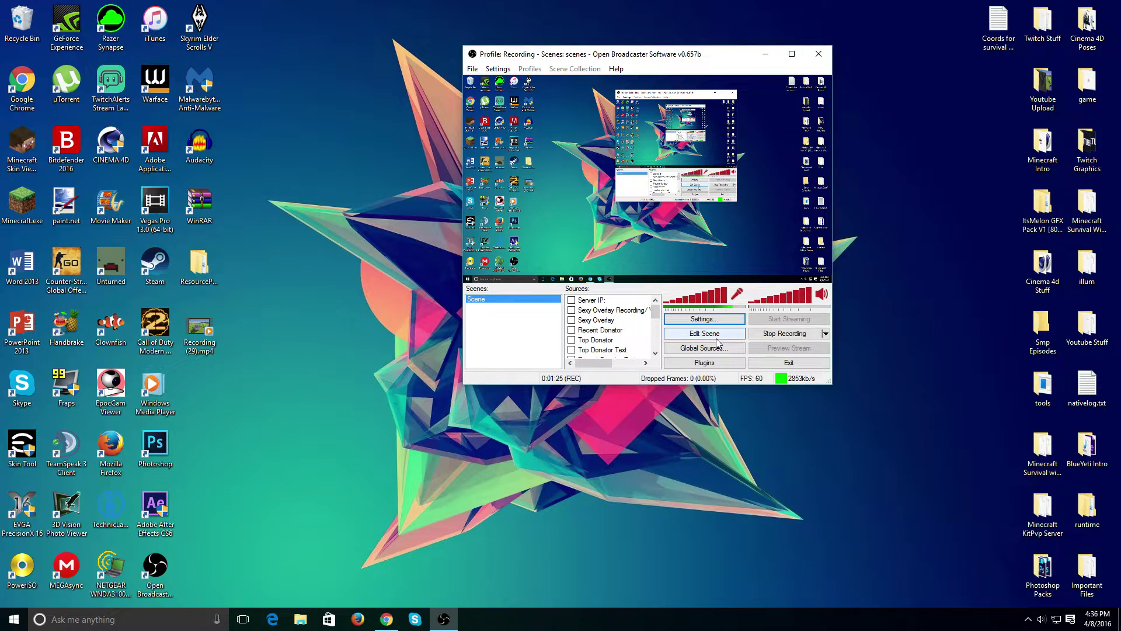
{"action": "scroll", "coordinate": [623, 325], "scroll_direction": "down", "scroll_amount": 3}
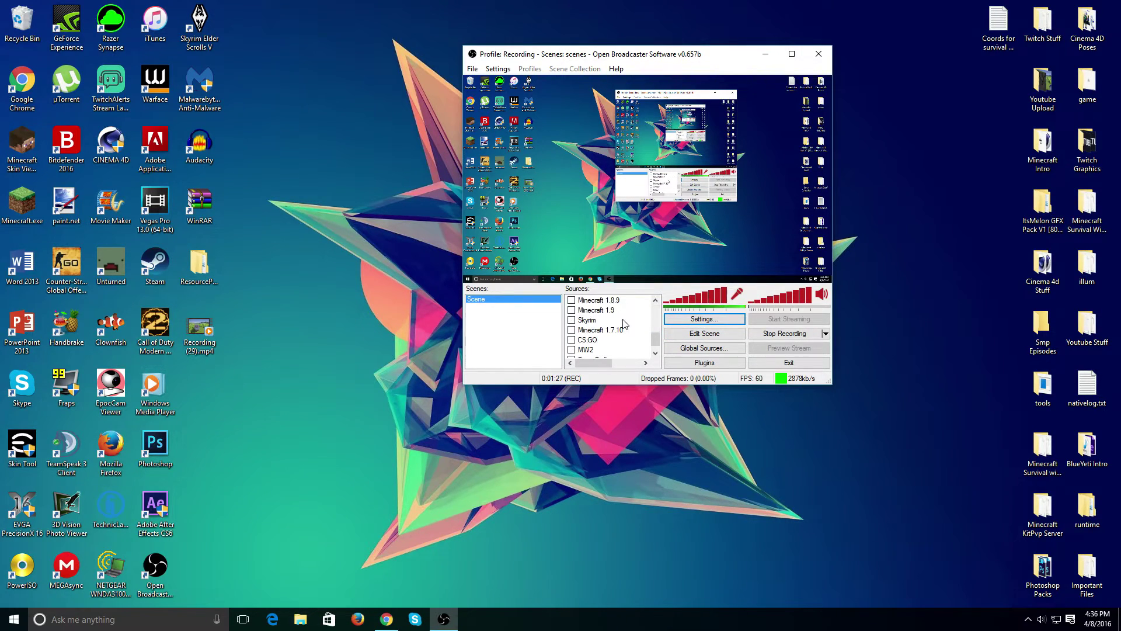
{"action": "scroll", "coordinate": [600, 318], "scroll_direction": "up", "scroll_amount": 2}
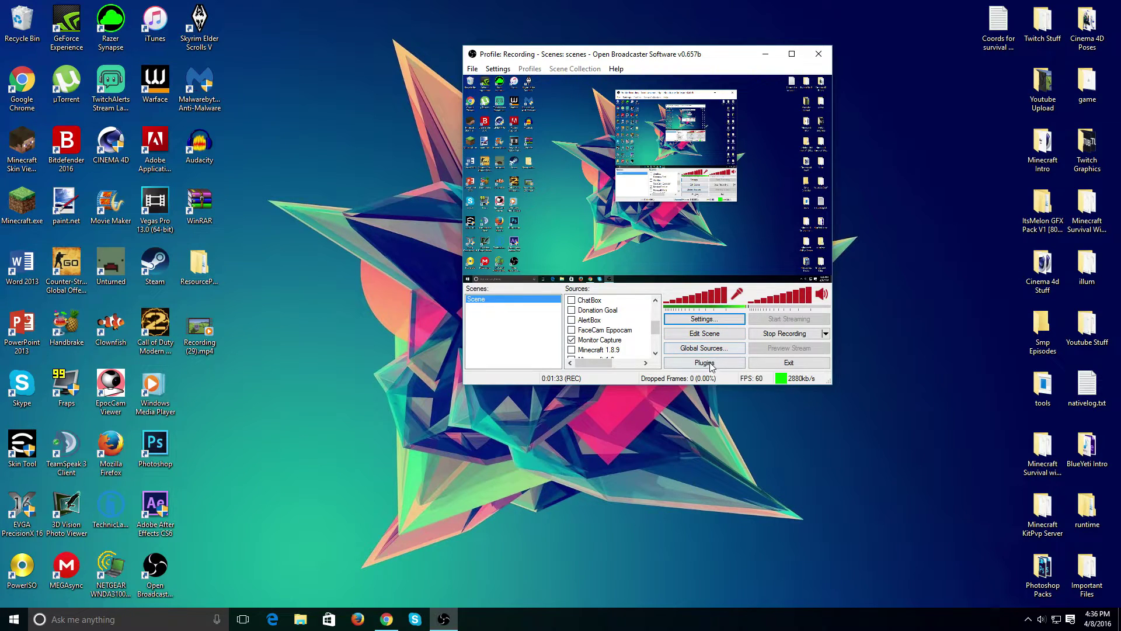
{"action": "scroll", "coordinate": [591, 333], "scroll_direction": "up", "scroll_amount": 2}
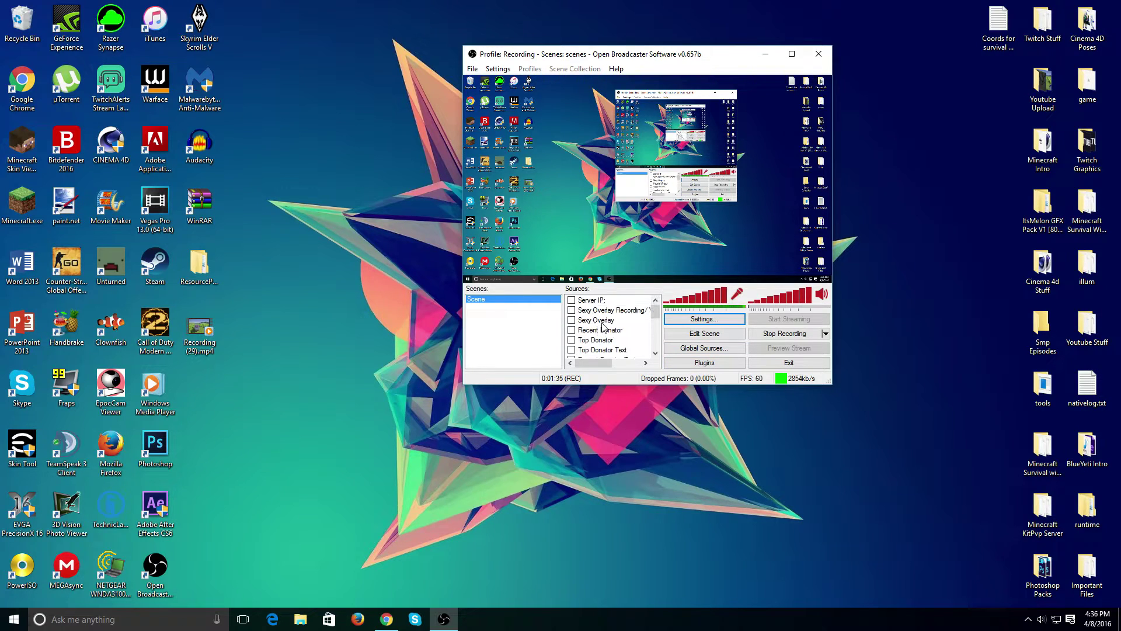
Step: Open Settings on Encoding to show the Nvidia NVENC, CBR and 50000 max bitrate, briefly checking Broadcast Settings
{"action": "left_click", "coordinate": [498, 69]}
{"action": "left_click", "coordinate": [514, 83]}
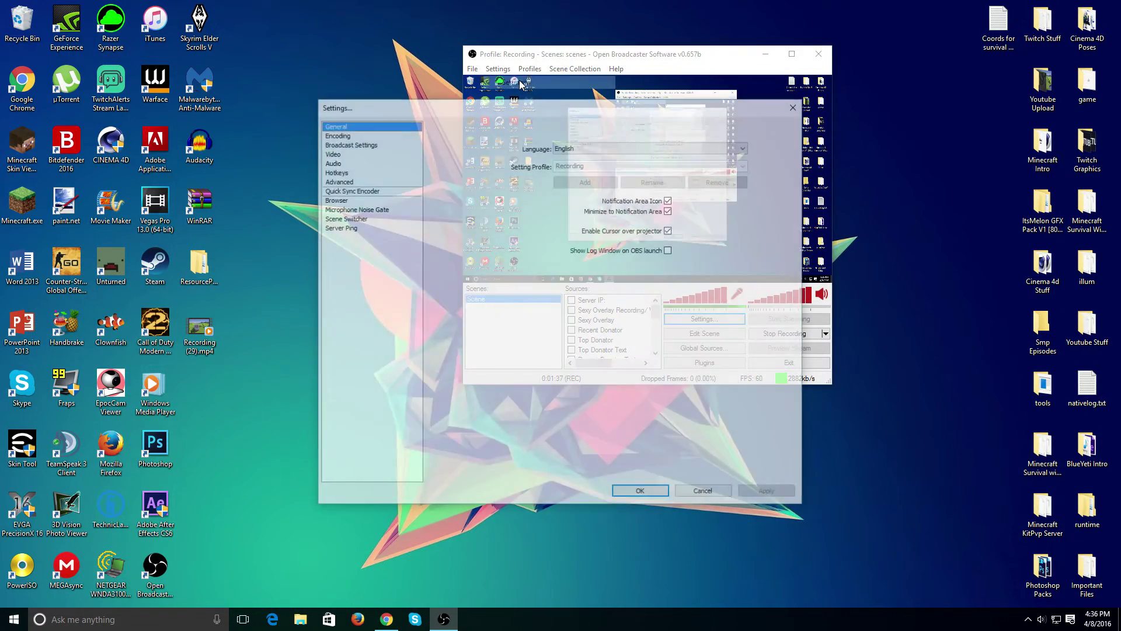
{"action": "left_click", "coordinate": [346, 134]}
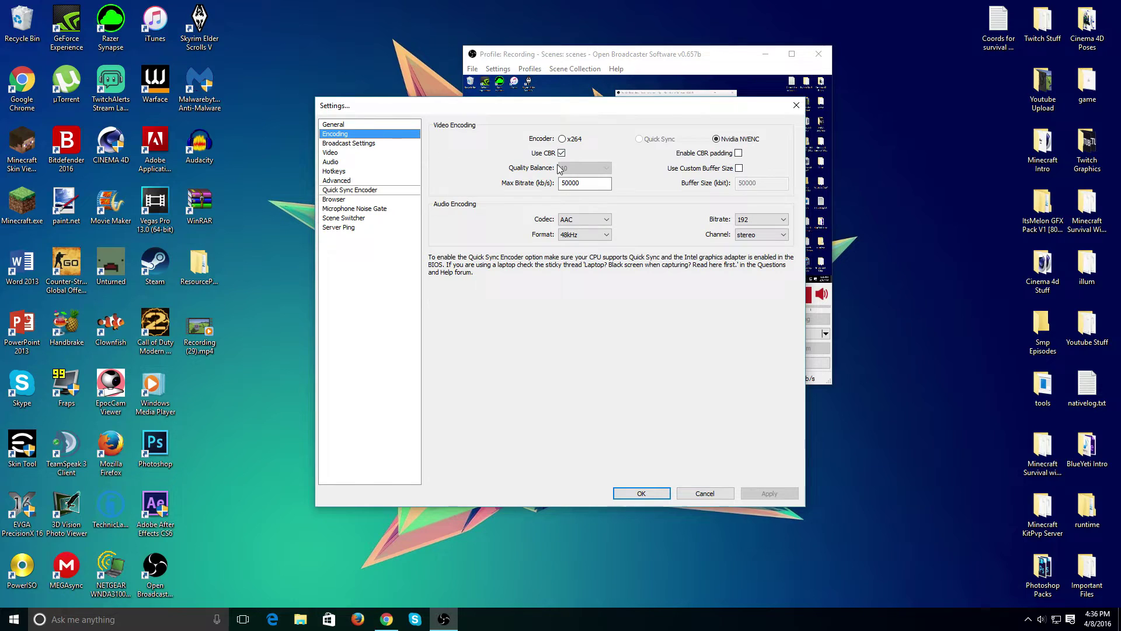
{"action": "left_click_drag", "start_coordinate": [627, 106], "coordinate": [593, 73]}
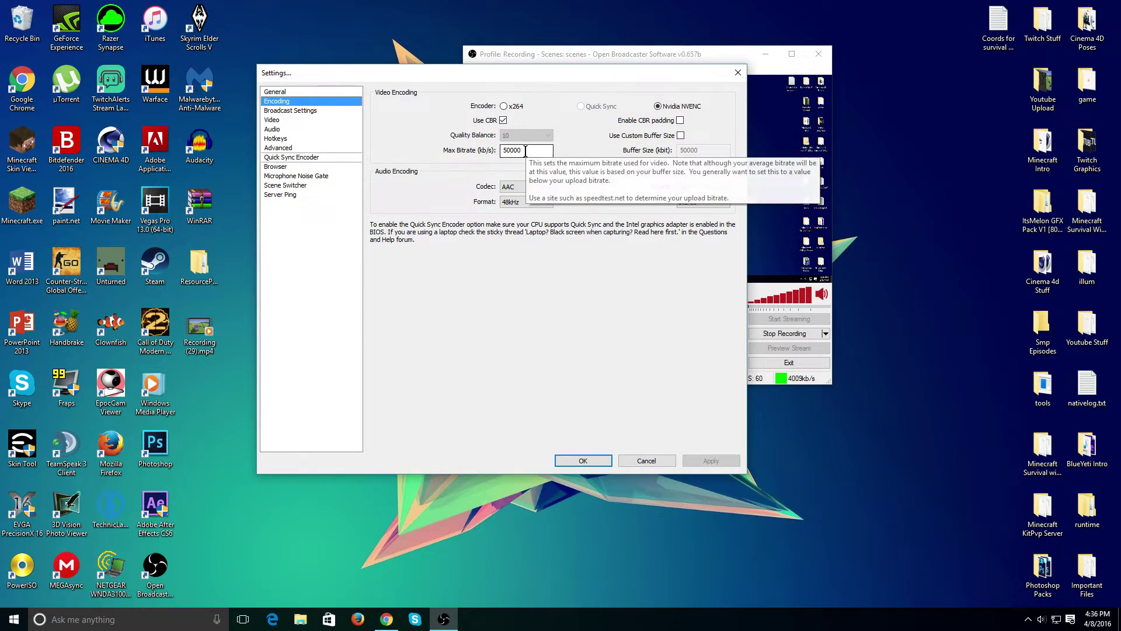
{"action": "left_click_drag", "start_coordinate": [527, 151], "coordinate": [501, 152]}
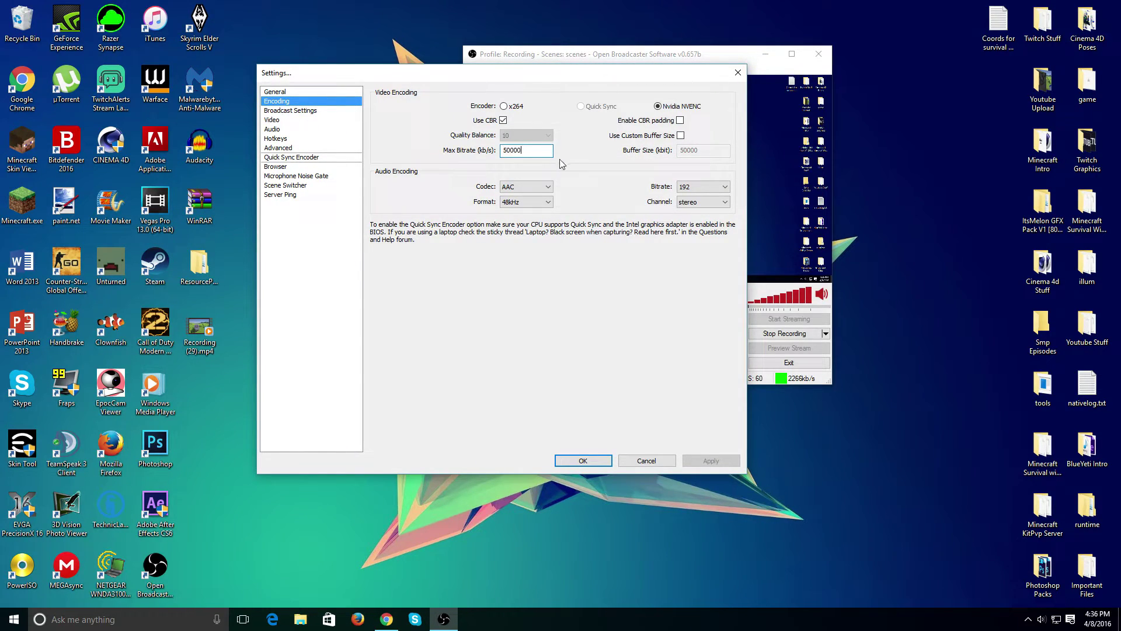
{"action": "left_click", "coordinate": [304, 111]}
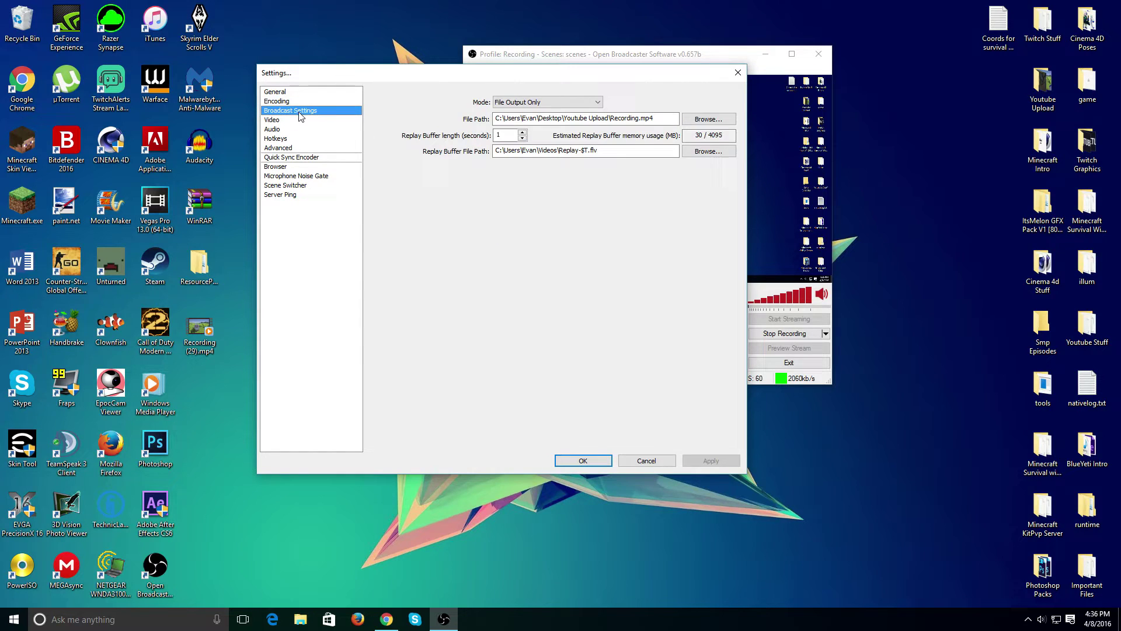
{"action": "left_click", "coordinate": [299, 101]}
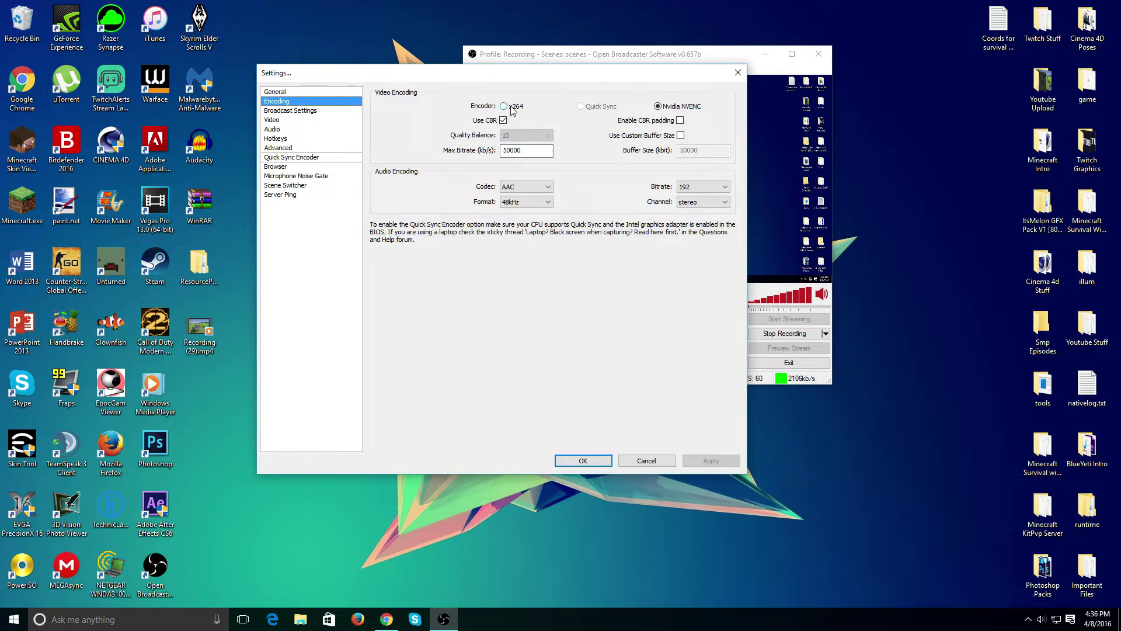
{"action": "left_click_drag", "start_coordinate": [640, 76], "coordinate": [541, 162]}
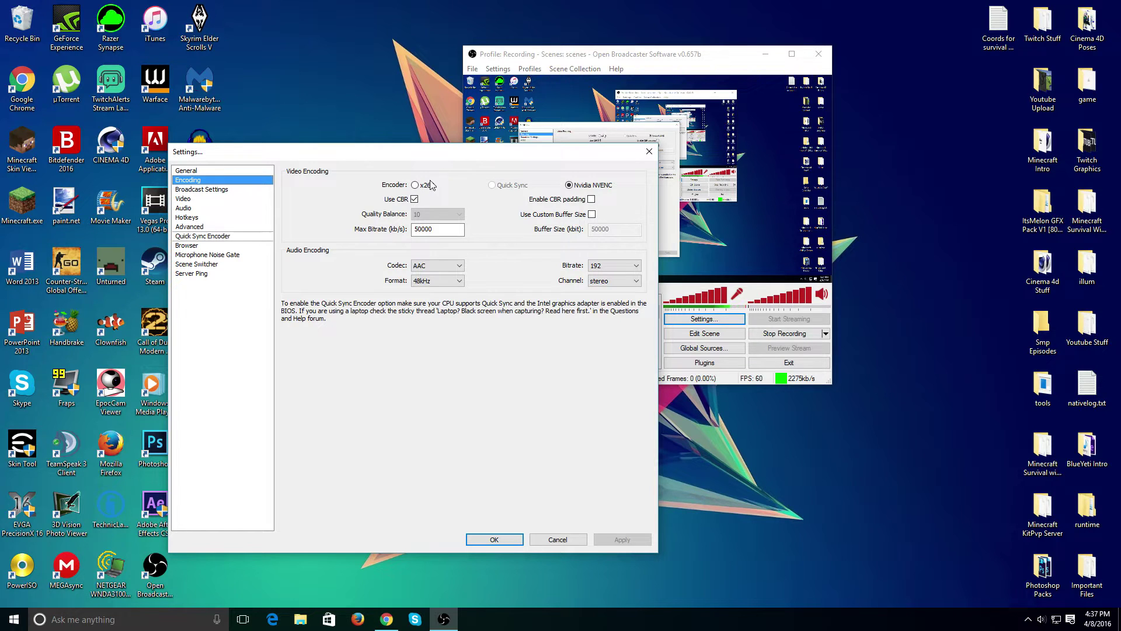
Step: Inspect the 50000 max bitrate value, moving the Settings window up and left
{"action": "double_click", "coordinate": [435, 229]}
{"action": "left_click", "coordinate": [434, 229]}
{"action": "left_click_drag", "start_coordinate": [447, 166], "coordinate": [433, 119]}
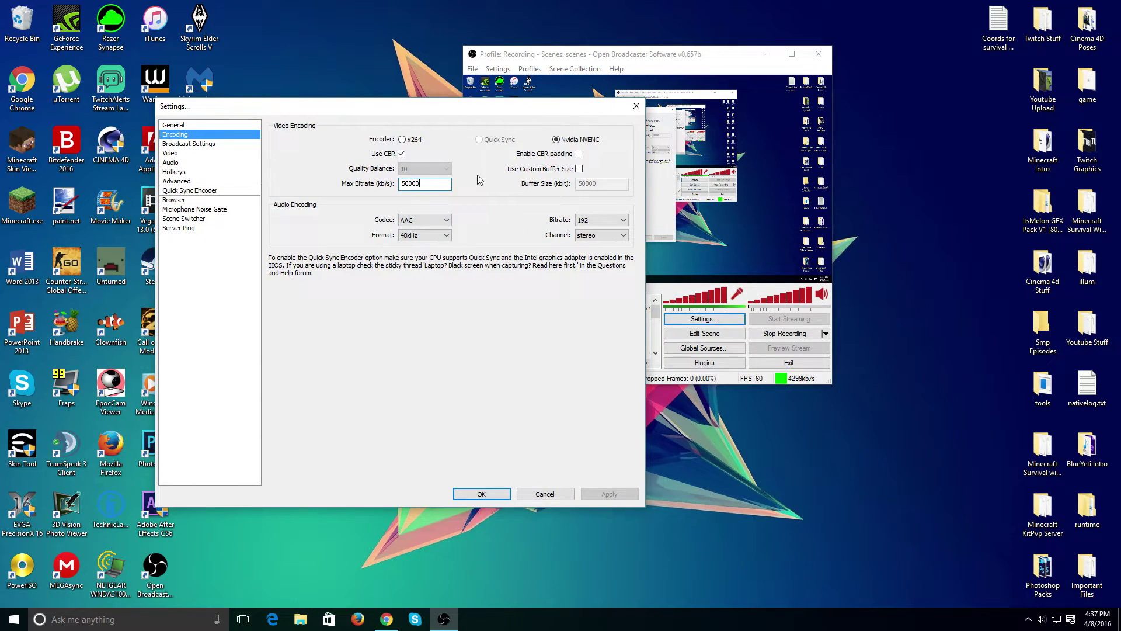
{"action": "left_click_drag", "start_coordinate": [429, 184], "coordinate": [413, 184]}
{"action": "left_click", "coordinate": [423, 185]}
Step: Keep CBR on, quality balance at 10 and AAC audio at 192, then head to Broadcast Settings
{"action": "left_click", "coordinate": [401, 154]}
{"action": "left_click", "coordinate": [421, 169]}
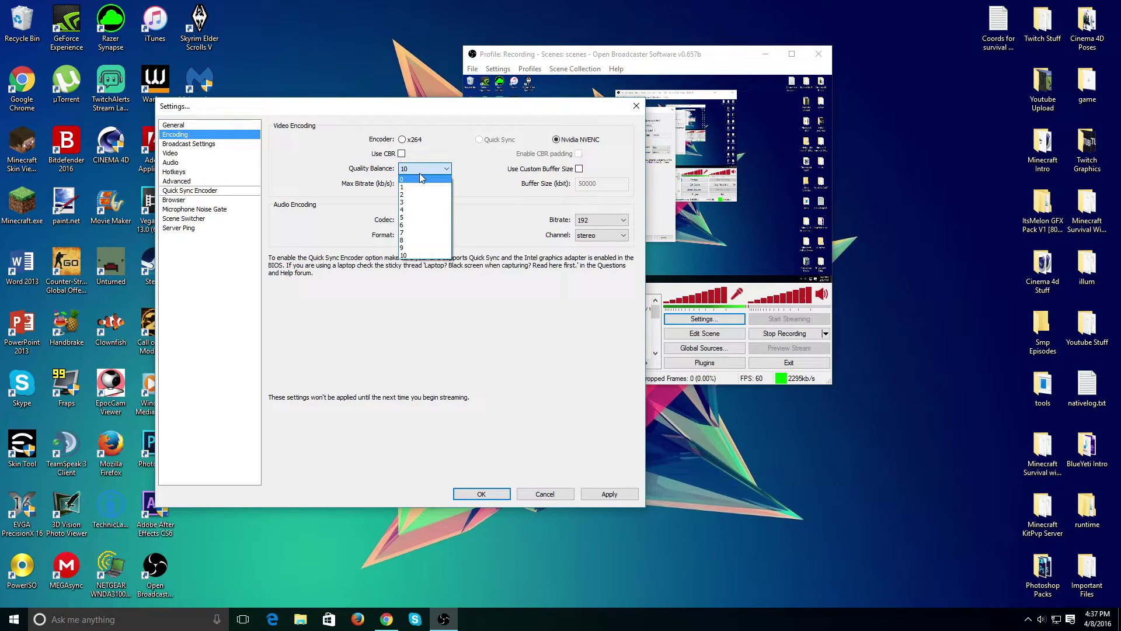
{"action": "left_click", "coordinate": [421, 169]}
{"action": "left_click", "coordinate": [401, 153]}
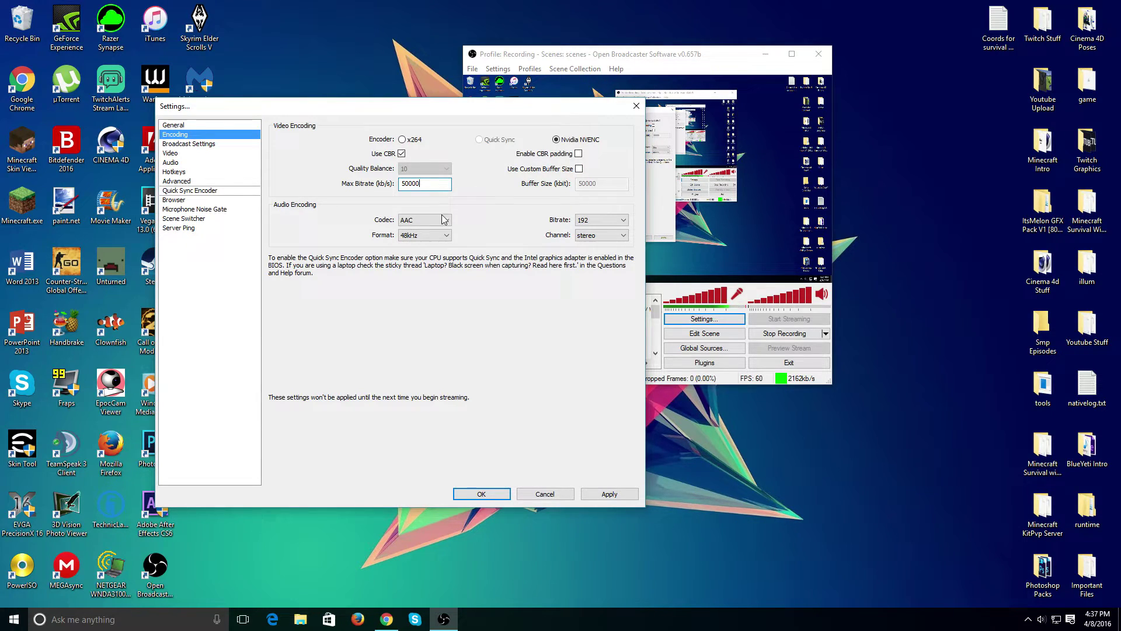
{"action": "left_click", "coordinate": [582, 220]}
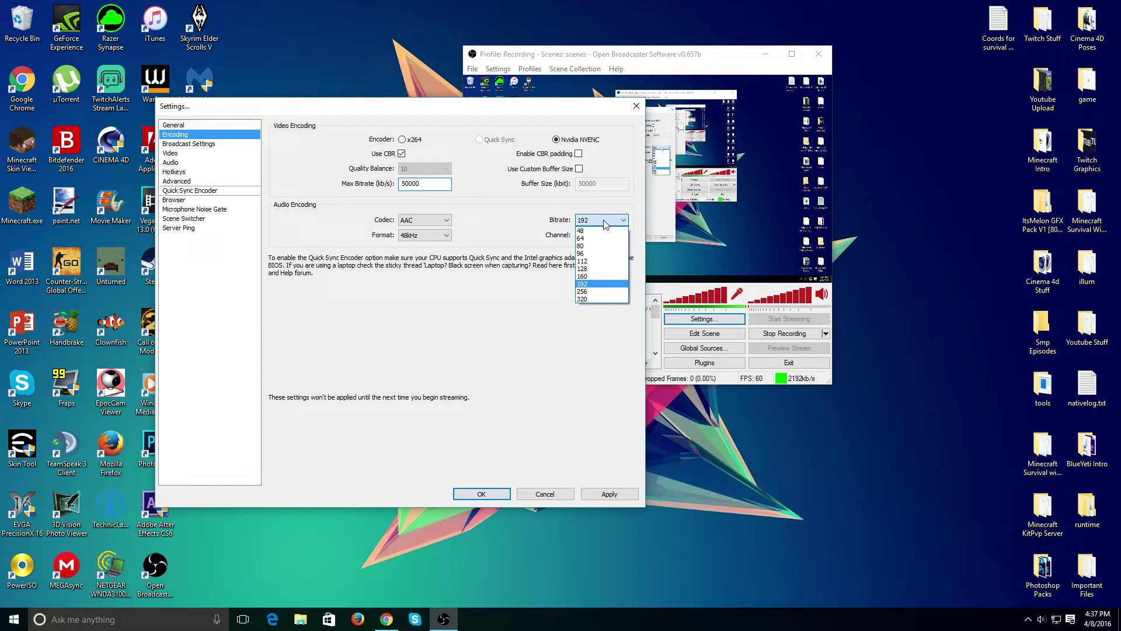
{"action": "left_click", "coordinate": [583, 220]}
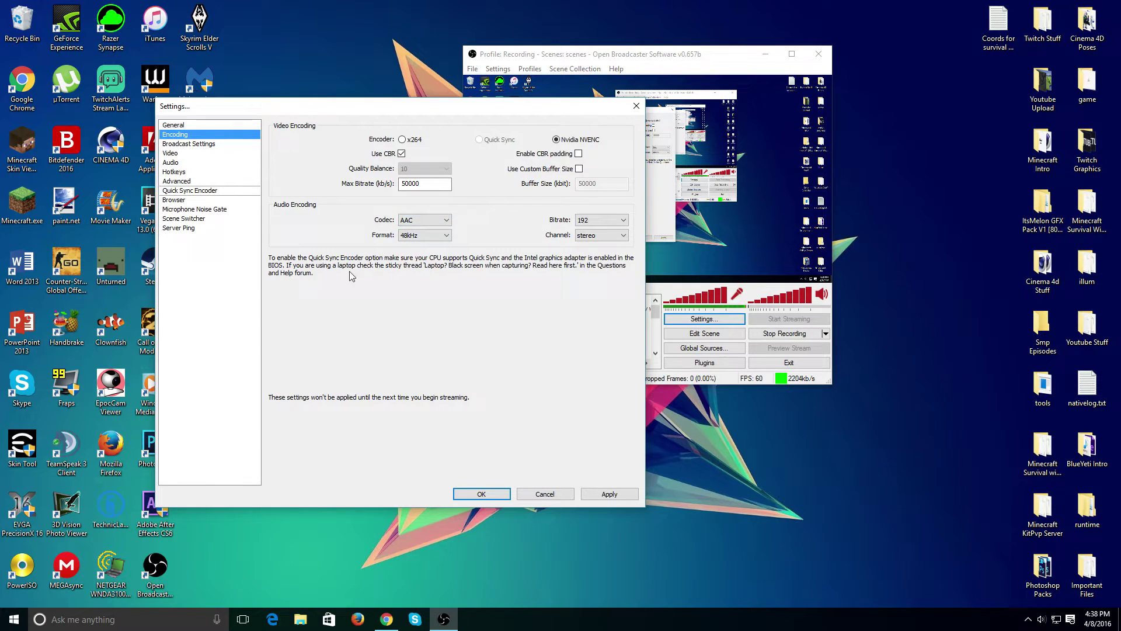
{"action": "left_click", "coordinate": [170, 146]}
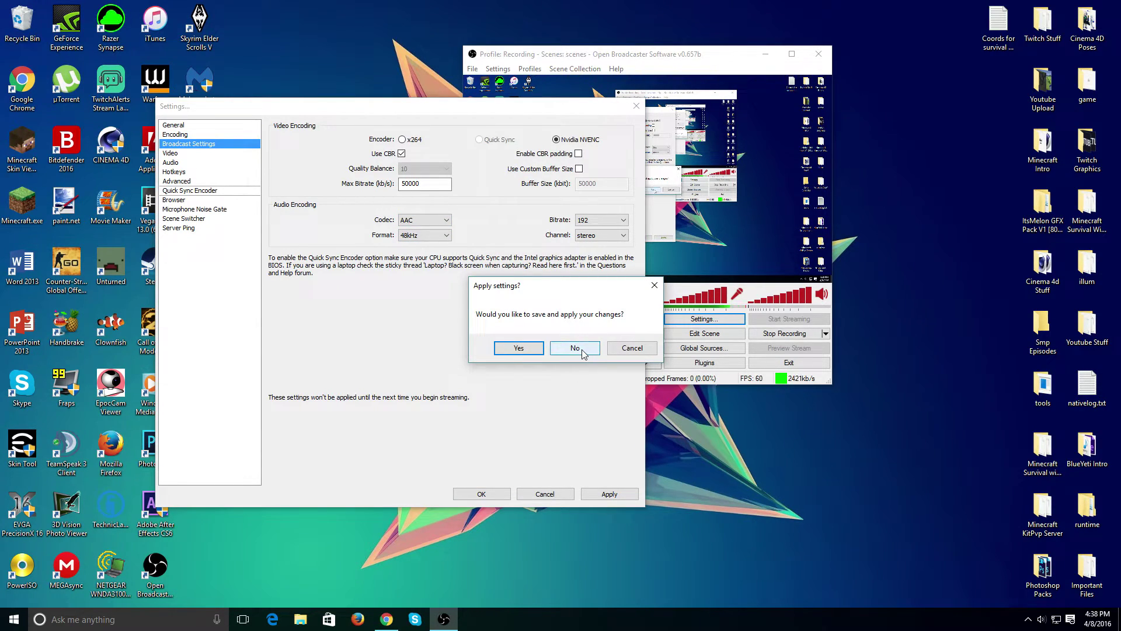
Step: Decline saving, open Broadcast Settings and keep the mode as File Output Only
{"action": "left_click", "coordinate": [575, 347]}
{"action": "left_click", "coordinate": [199, 136]}
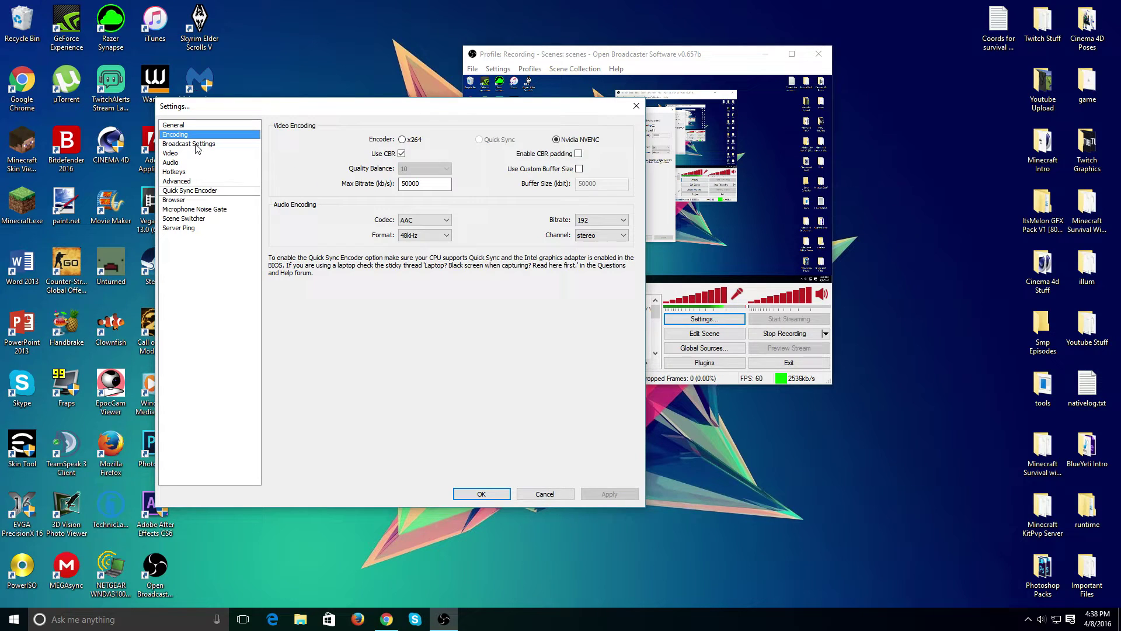
{"action": "left_click", "coordinate": [197, 146]}
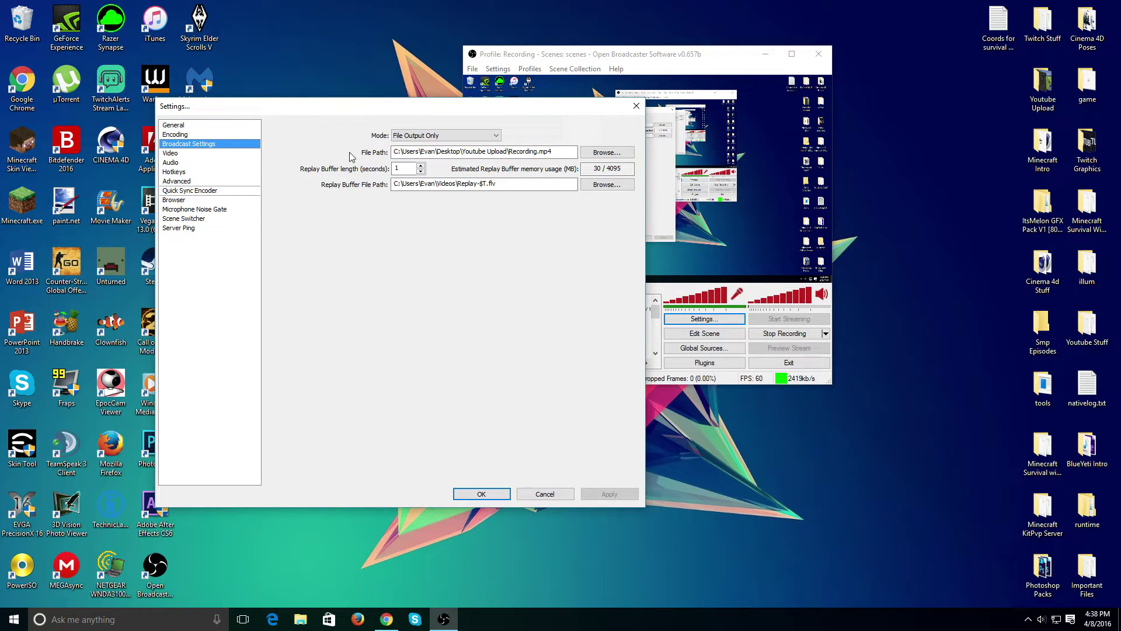
{"action": "left_click", "coordinate": [416, 136]}
{"action": "left_click", "coordinate": [415, 153]}
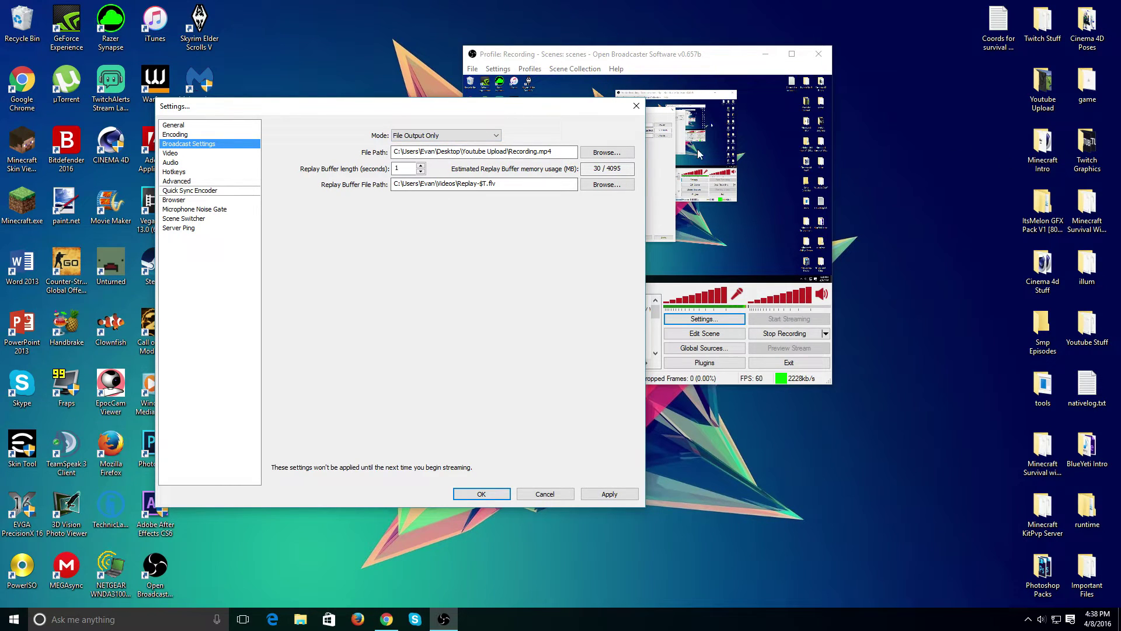
Step: Check the Recording.mp4 save path in the desktop's Youtube Upload folder, then open Video without saving
{"action": "left_click", "coordinate": [597, 157]}
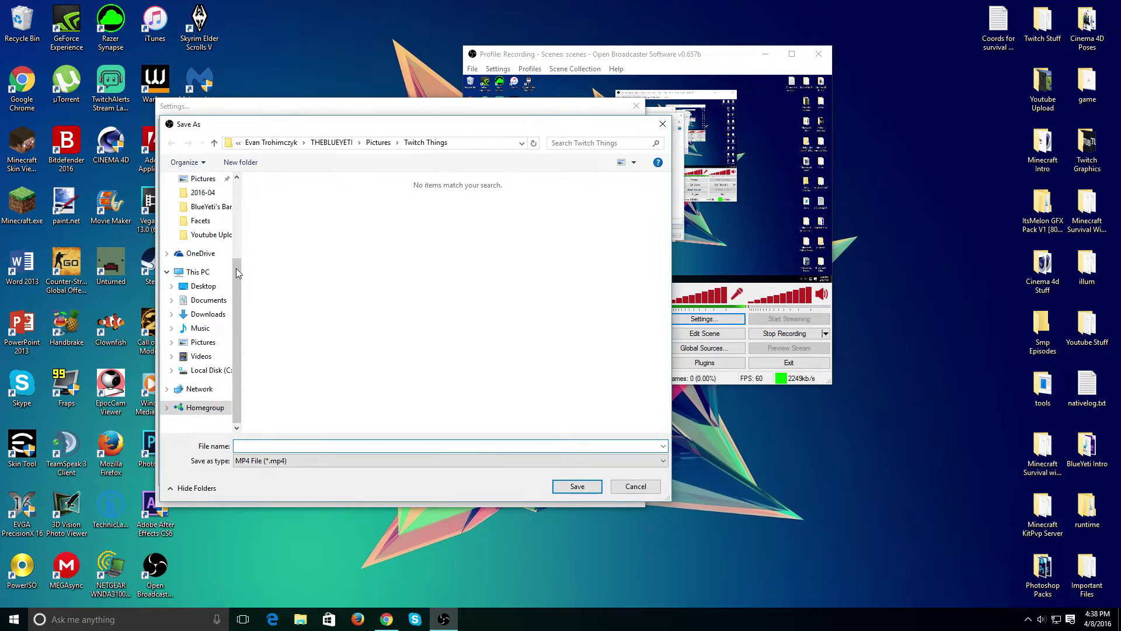
{"action": "left_click", "coordinate": [1041, 108]}
{"action": "left_click", "coordinate": [413, 209]}
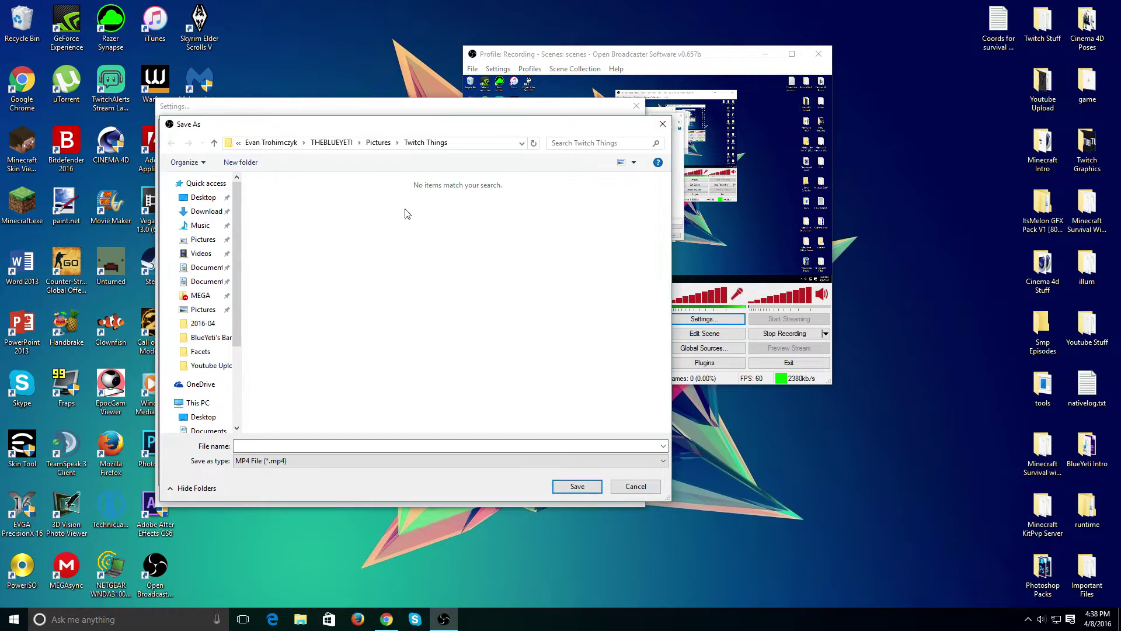
{"action": "left_click", "coordinate": [199, 201]}
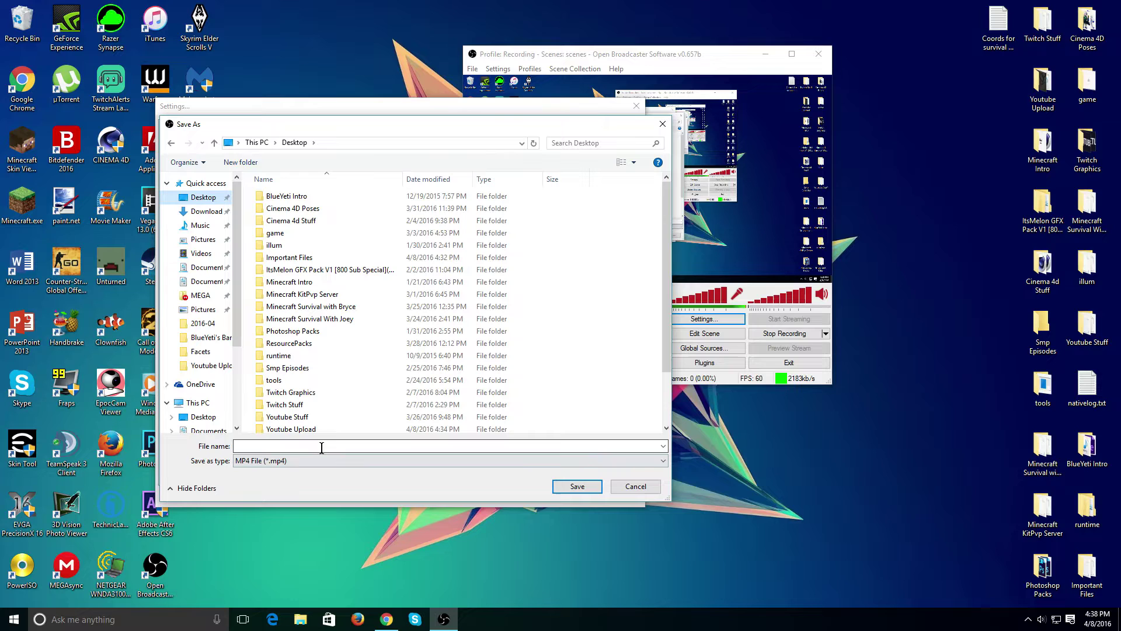
{"action": "scroll", "coordinate": [409, 306], "scroll_direction": "down", "scroll_amount": 2}
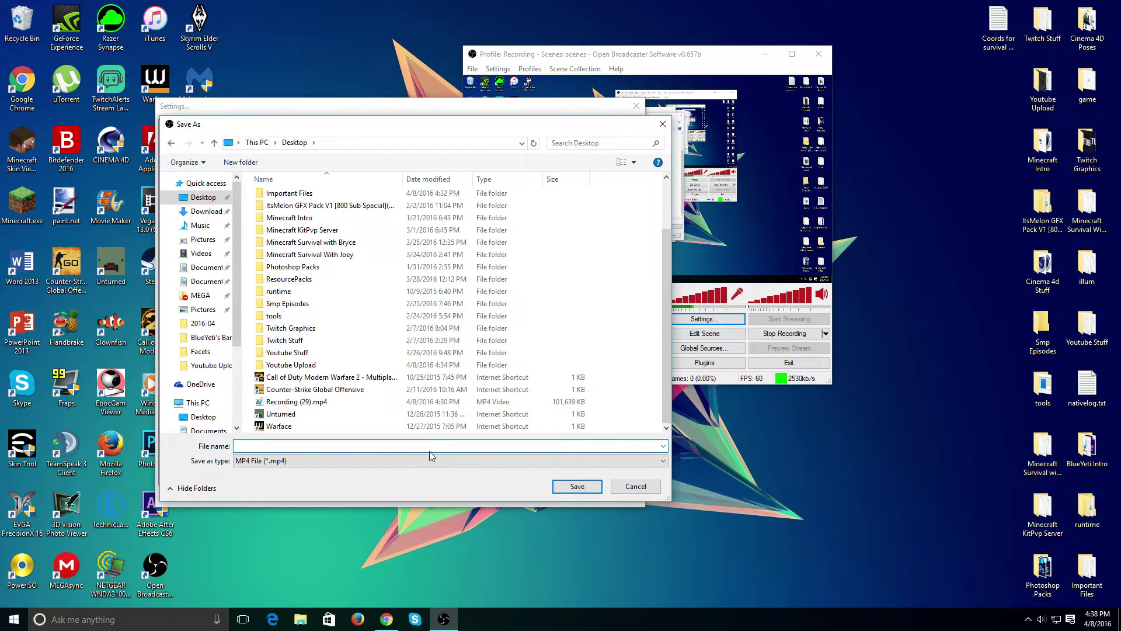
{"action": "left_click", "coordinate": [635, 487]}
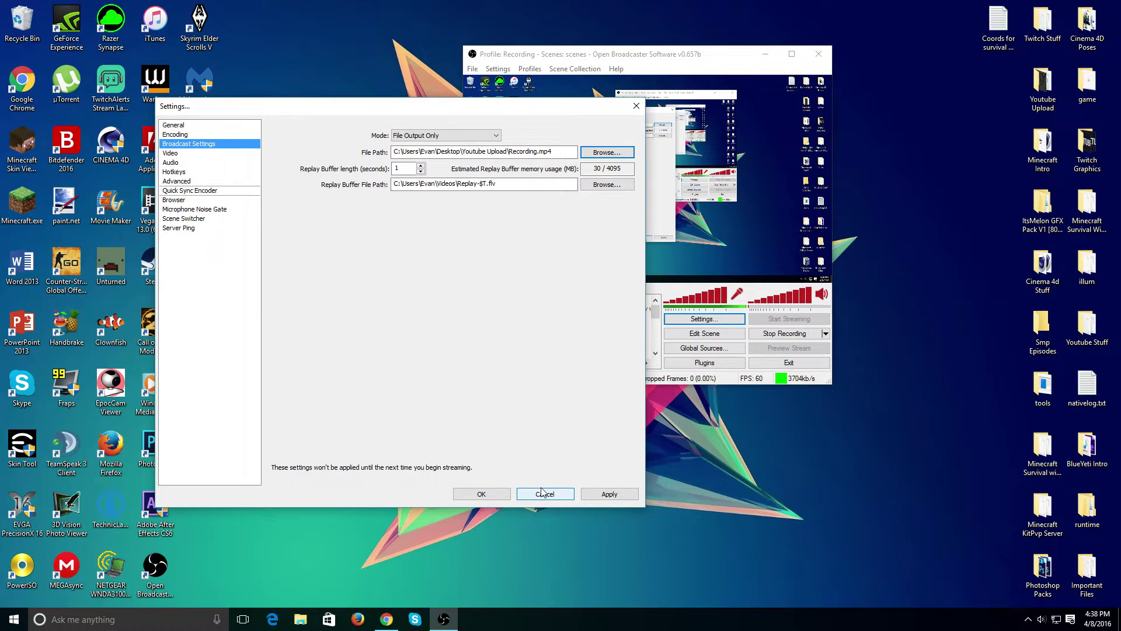
{"action": "left_click", "coordinate": [175, 153]}
{"action": "left_click", "coordinate": [576, 347]}
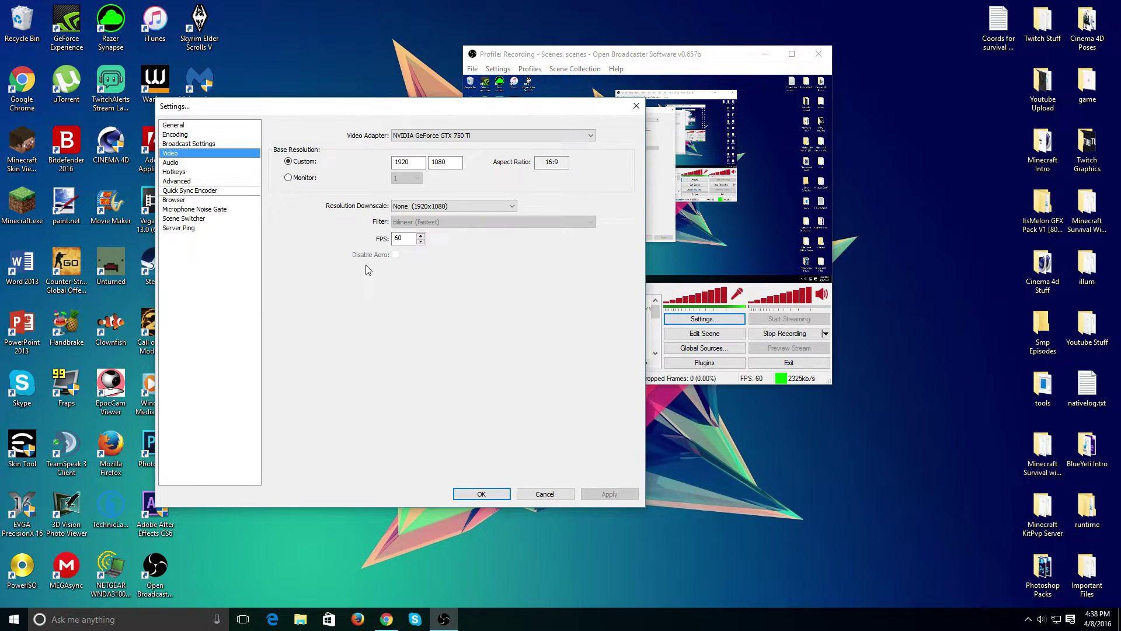
Step: Check the GeForce GTX 750 Ti video adapter and the 1920 custom base width
{"action": "left_click", "coordinate": [434, 135]}
{"action": "left_click", "coordinate": [434, 136]}
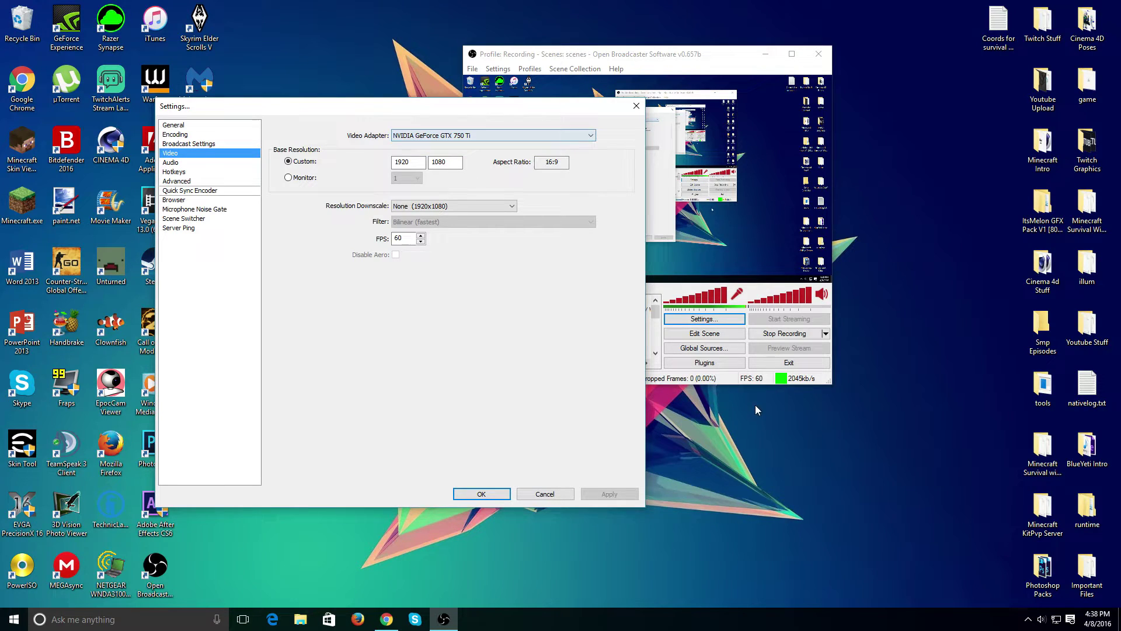
{"action": "left_click", "coordinate": [826, 380]}
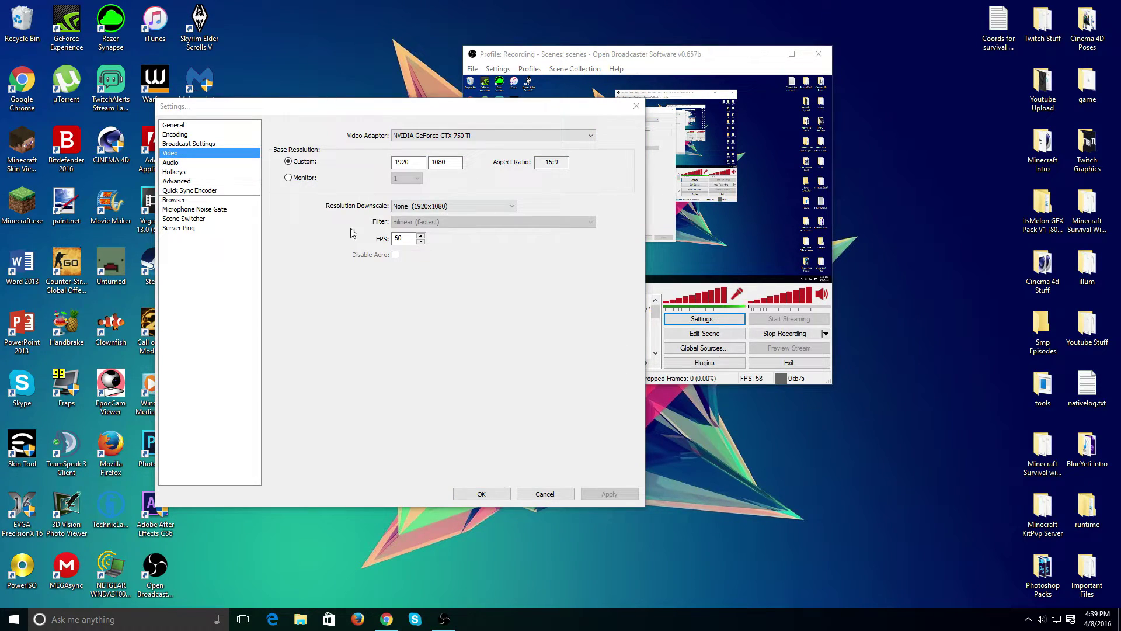
{"action": "left_click", "coordinate": [425, 135]}
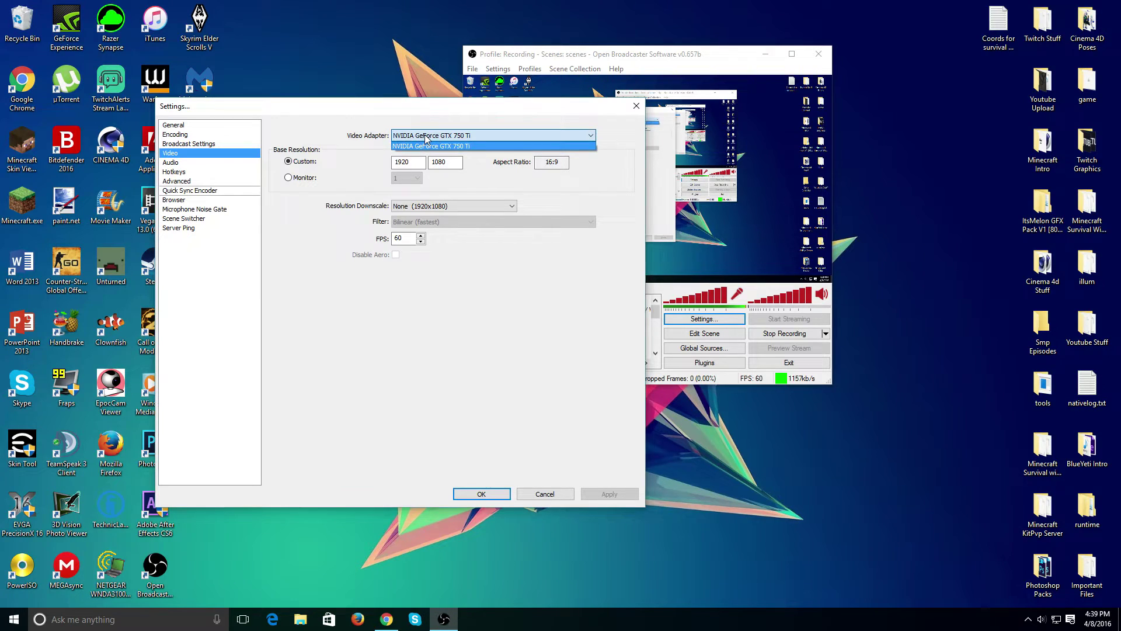
{"action": "left_click", "coordinate": [425, 135]}
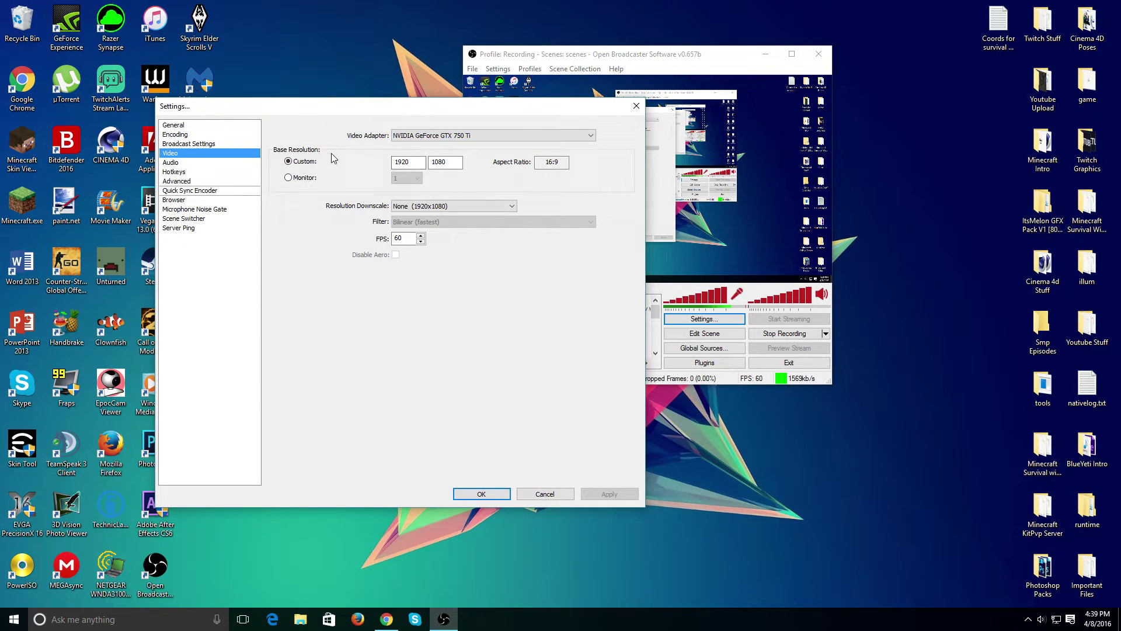
{"action": "left_click", "coordinate": [416, 163]}
Step: Open Windows advanced display settings, confirm the 1920 × 1080 resolution, and close the window
{"action": "right_click", "coordinate": [824, 441]}
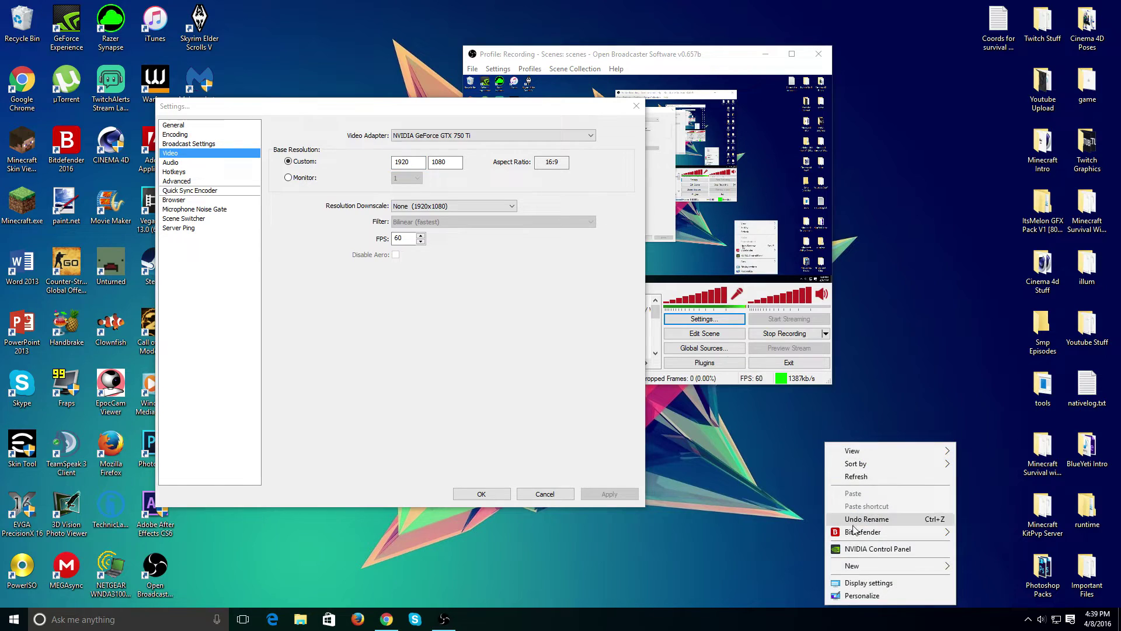
{"action": "left_click", "coordinate": [862, 582]}
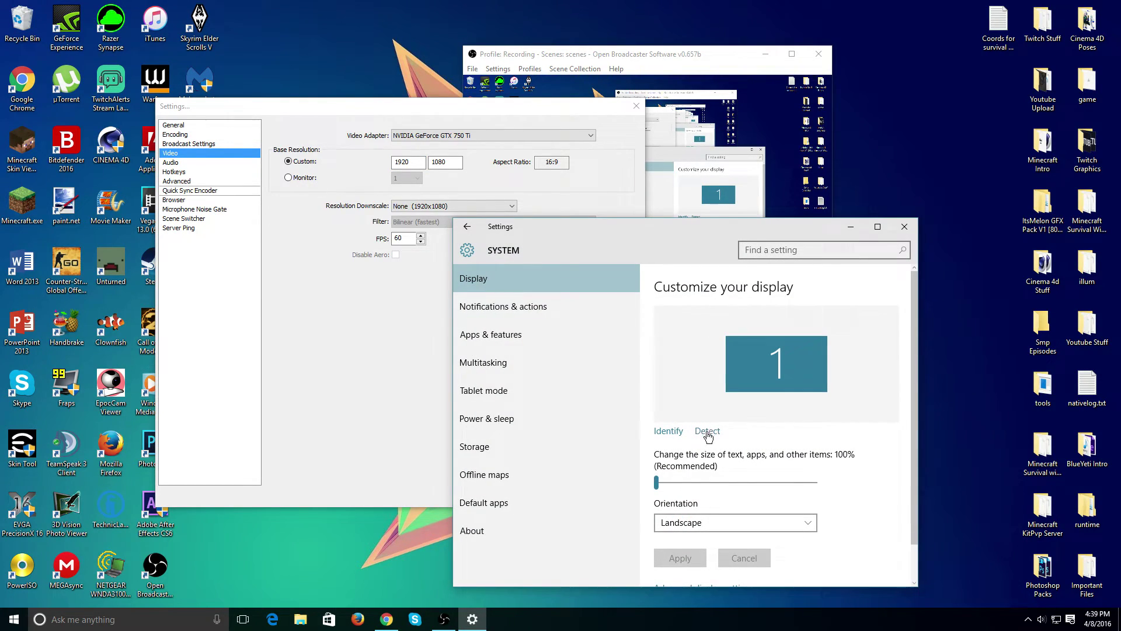
{"action": "scroll", "coordinate": [705, 437], "scroll_direction": "down", "scroll_amount": 1}
{"action": "left_click", "coordinate": [695, 547]}
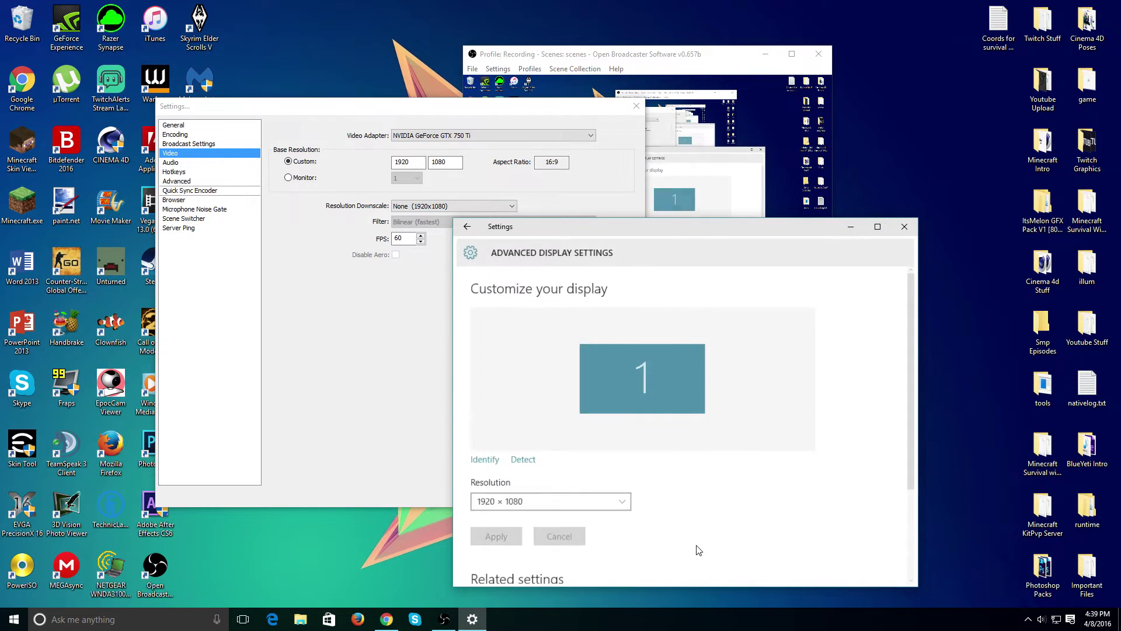
{"action": "scroll", "coordinate": [648, 450], "scroll_direction": "down", "scroll_amount": 2}
{"action": "scroll", "coordinate": [613, 449], "scroll_direction": "up", "scroll_amount": 1}
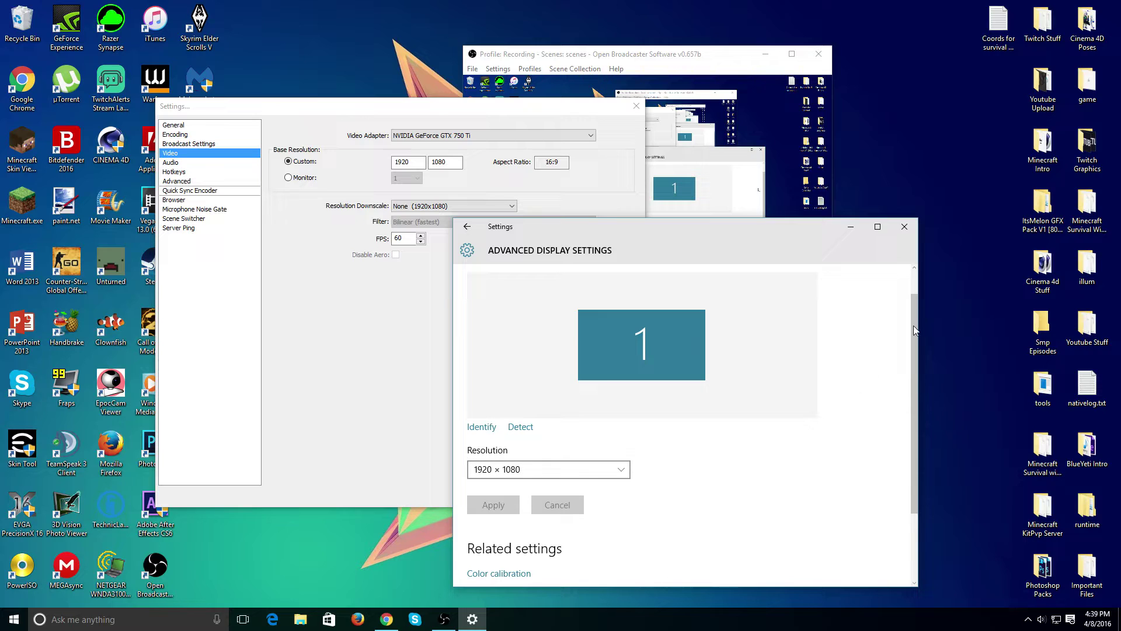
{"action": "left_click", "coordinate": [905, 227]}
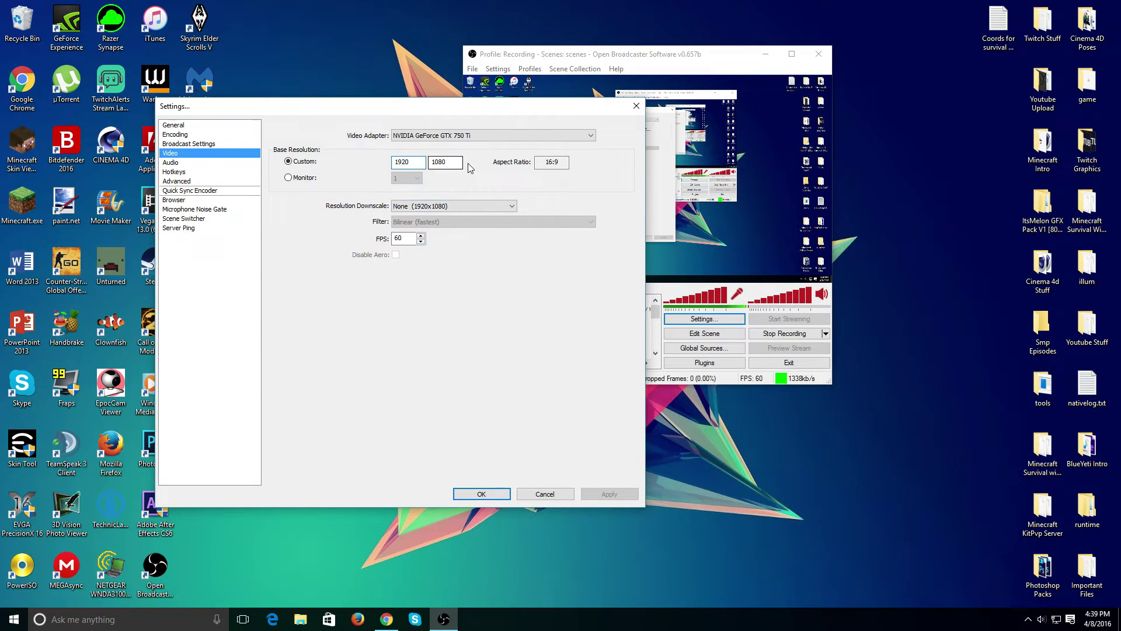
Step: Keep base height 1080 and 60 FPS, then open the Audio settings page
{"action": "left_click", "coordinate": [453, 162]}
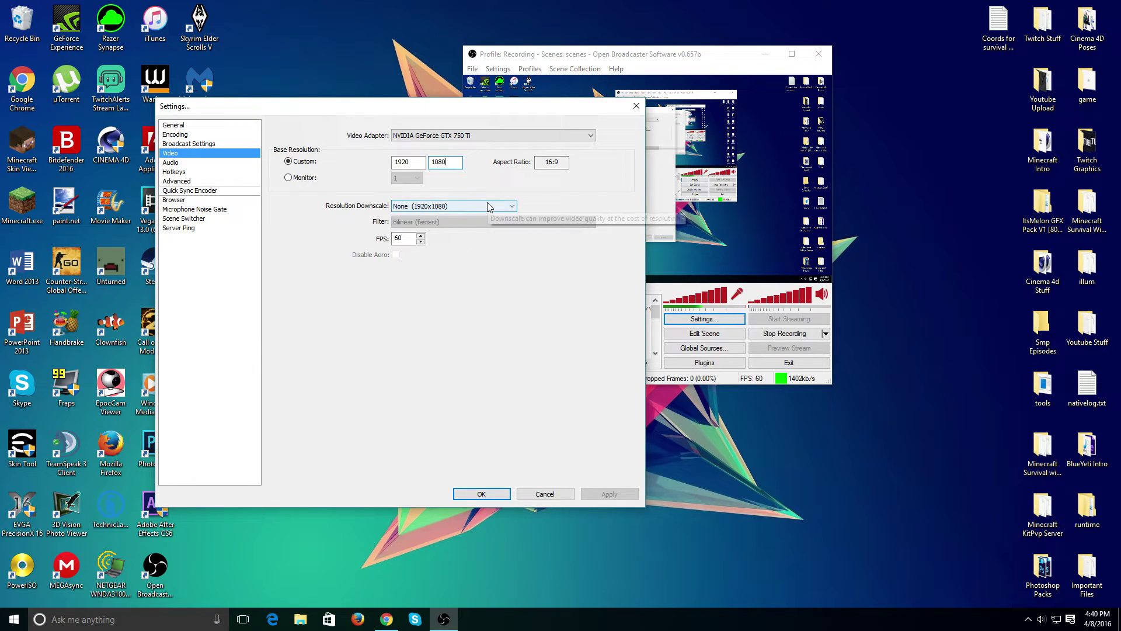
{"action": "left_click", "coordinate": [398, 238]}
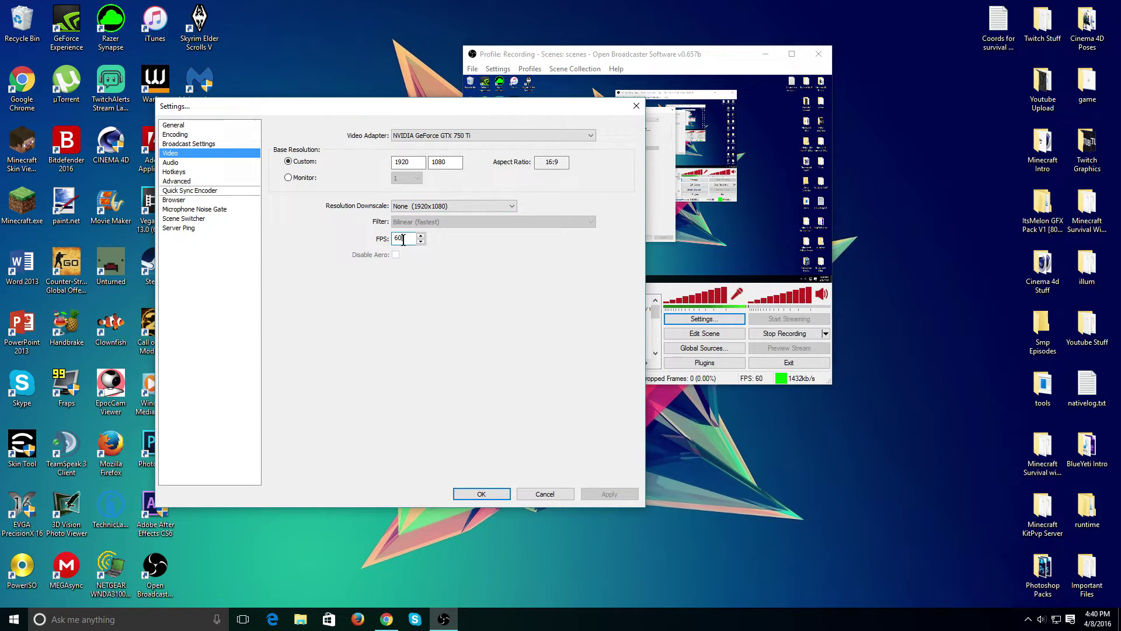
{"action": "left_click", "coordinate": [203, 164]}
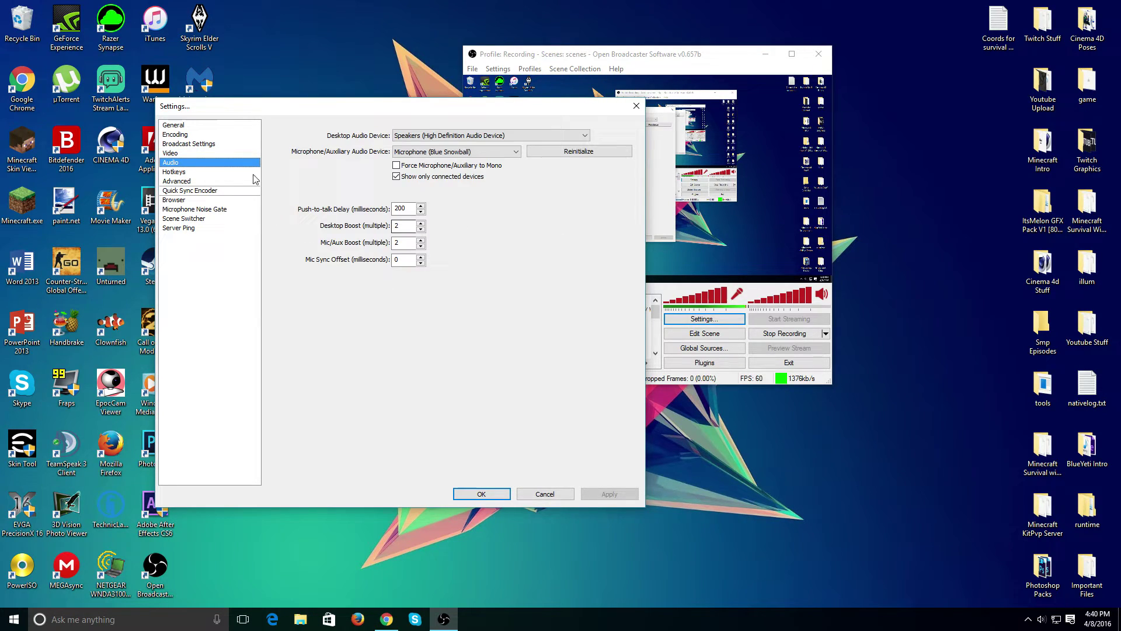
{"action": "left_click", "coordinate": [498, 136]}
{"action": "left_click", "coordinate": [498, 136]}
Step: Review Hotkeys with F9 for Start/Stop Recording and F10 for streaming, discarding the stray key change
{"action": "left_click", "coordinate": [200, 172]}
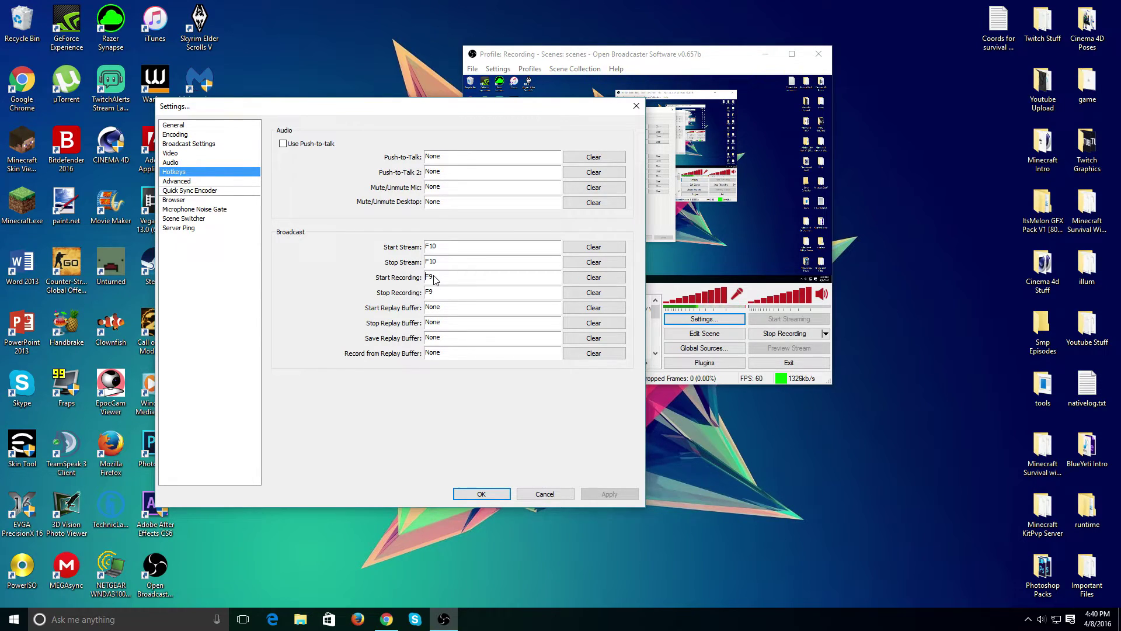
{"action": "key", "text": "u"}
{"action": "left_click", "coordinate": [187, 182]}
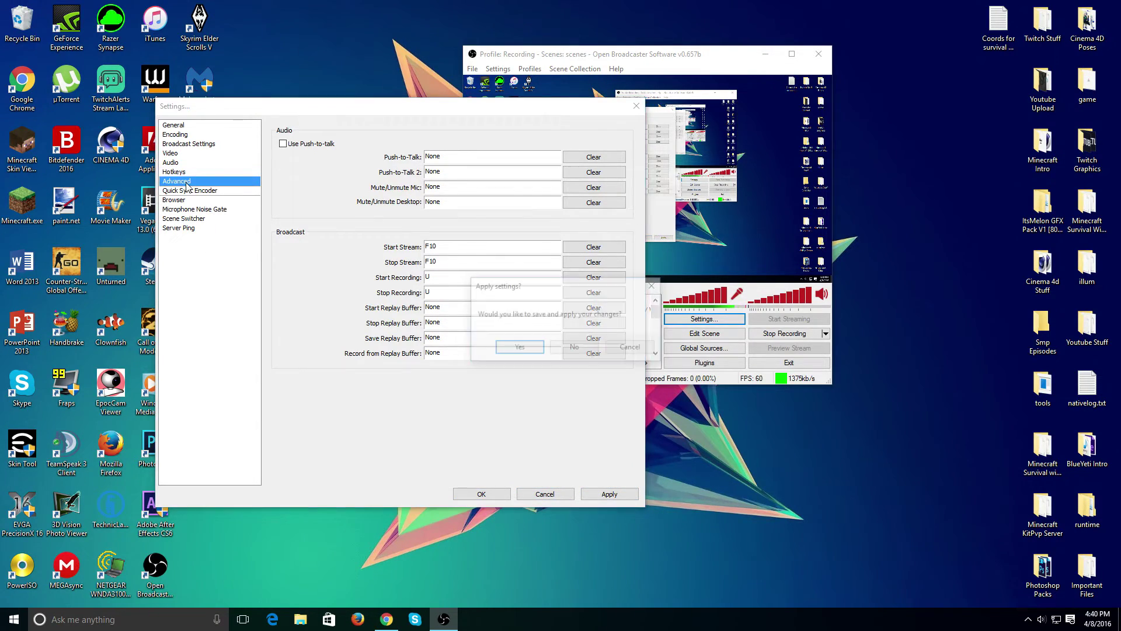
{"action": "left_click", "coordinate": [574, 347]}
{"action": "key", "text": "Up"}
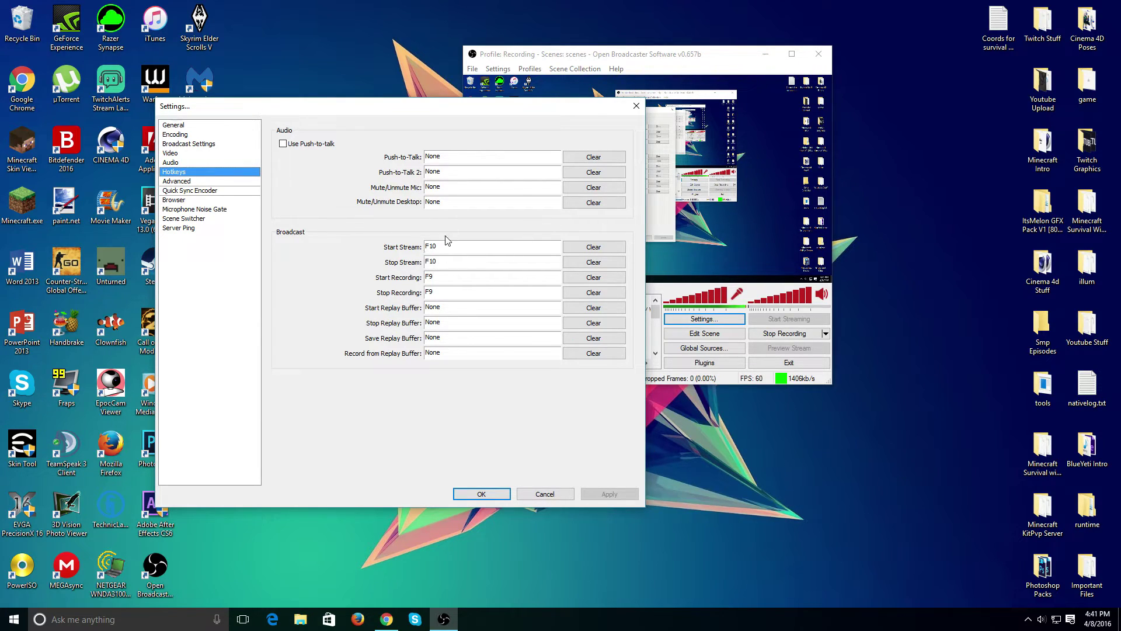
Step: On the Advanced page, keep Normal priority, the High Quality NVENC preset and main encoding profile
{"action": "left_click", "coordinate": [187, 182]}
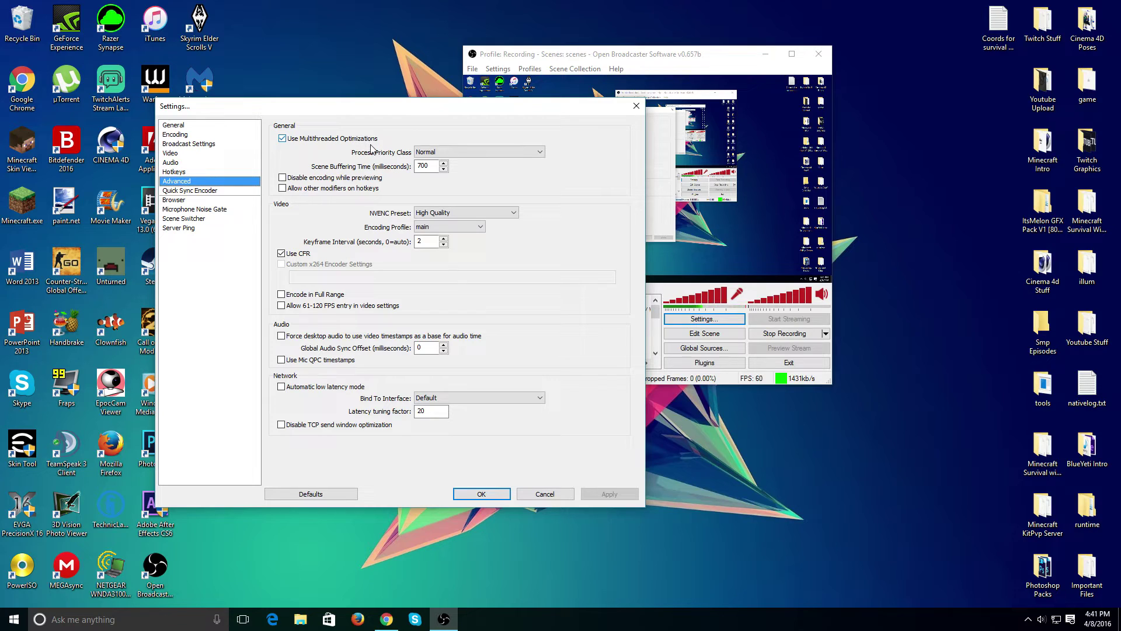
{"action": "left_click", "coordinate": [443, 153]}
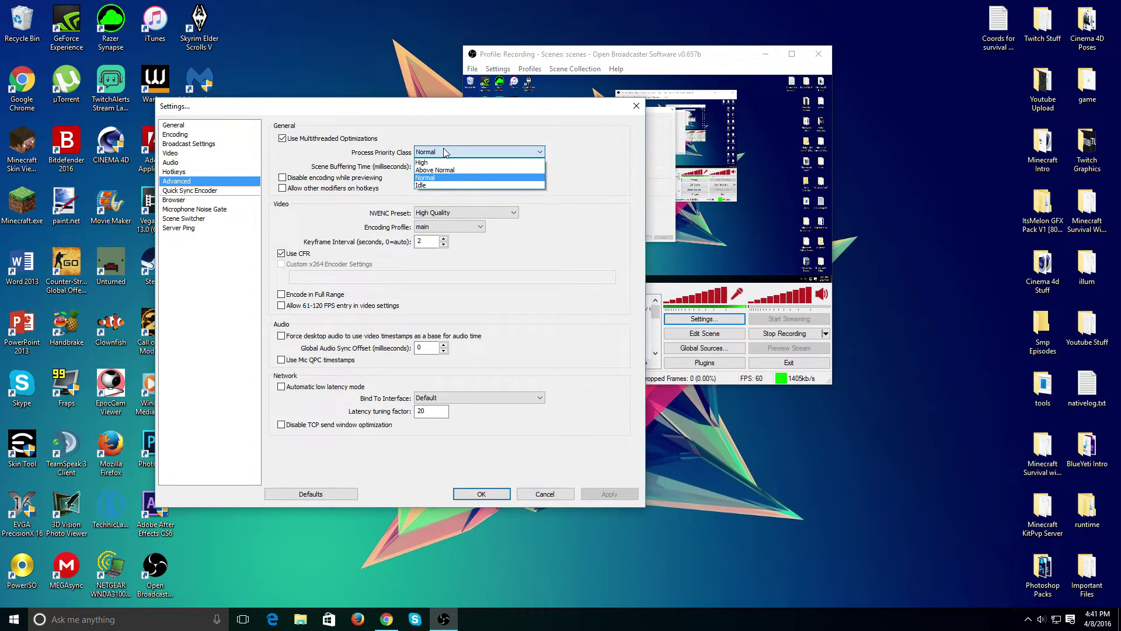
{"action": "left_click", "coordinate": [444, 153]}
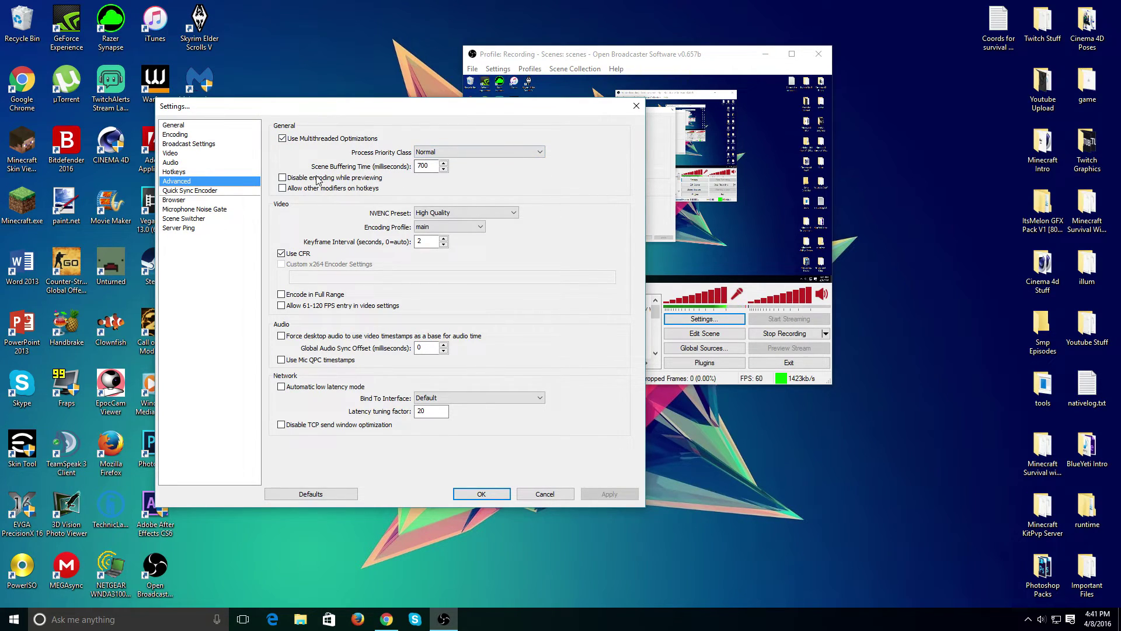
{"action": "left_click", "coordinate": [432, 214]}
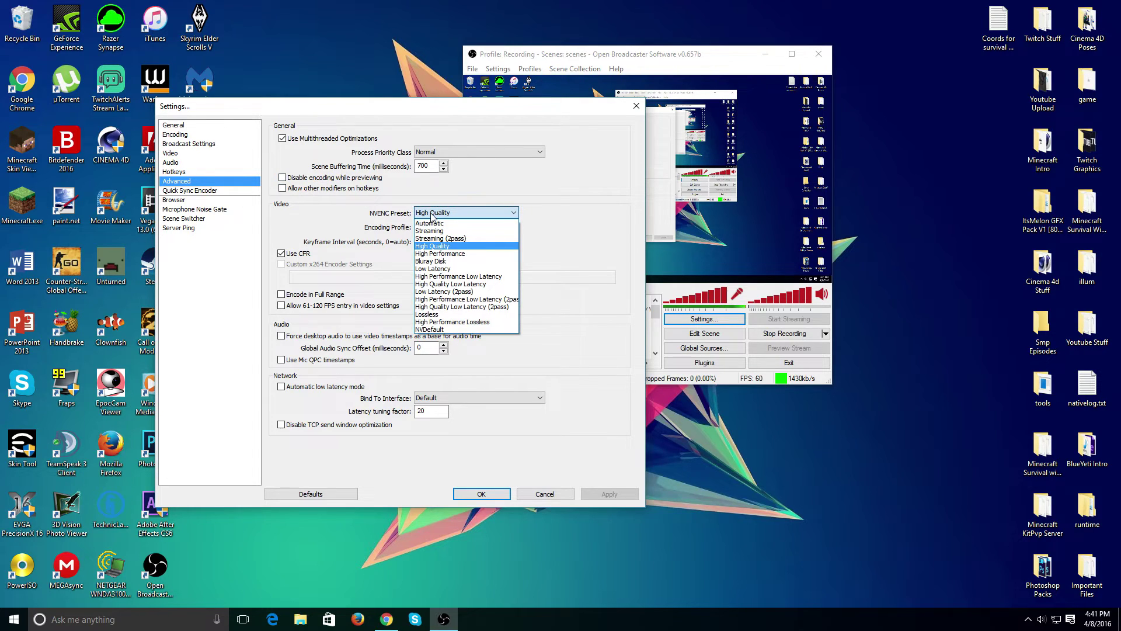
{"action": "left_click", "coordinate": [432, 215]}
{"action": "left_click", "coordinate": [430, 227]}
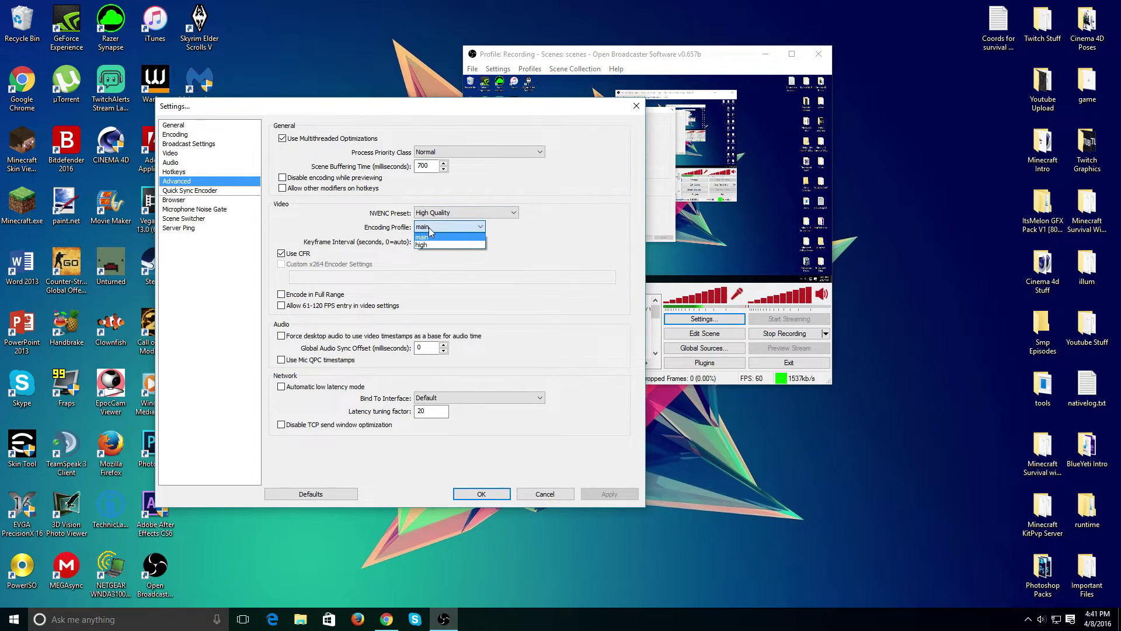
{"action": "left_click", "coordinate": [432, 236]}
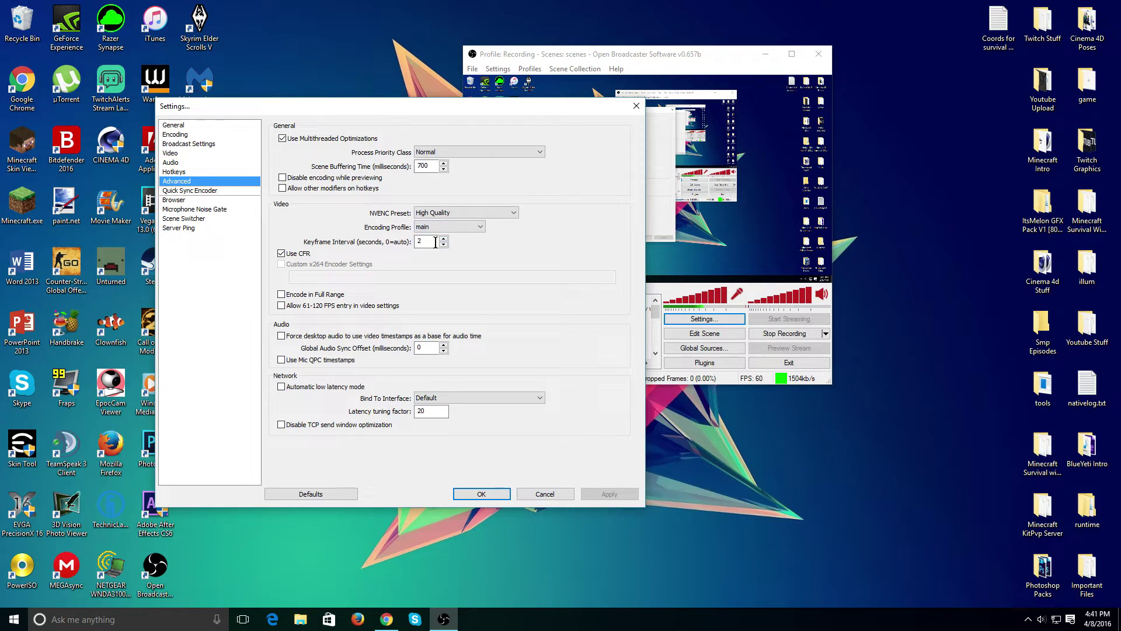
{"action": "left_click", "coordinate": [423, 243]}
Step: View the Quick Sync, Browser and Microphone Noise Gate pages, then close Settings with OK
{"action": "left_click", "coordinate": [195, 191]}
{"action": "left_click", "coordinate": [197, 200]}
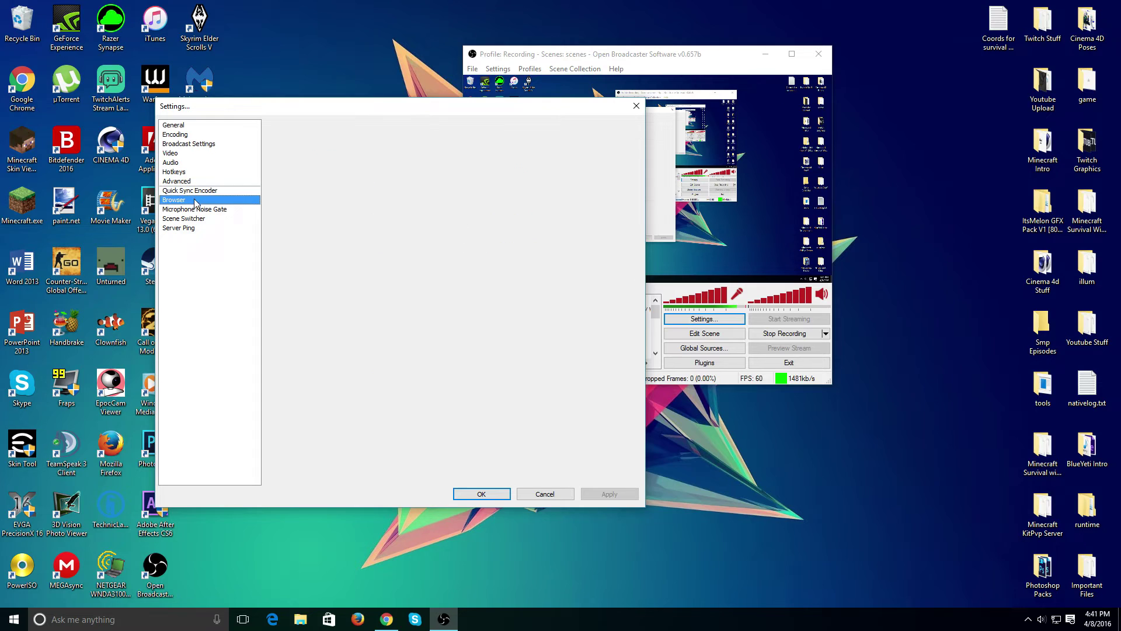
{"action": "left_click", "coordinate": [198, 210]}
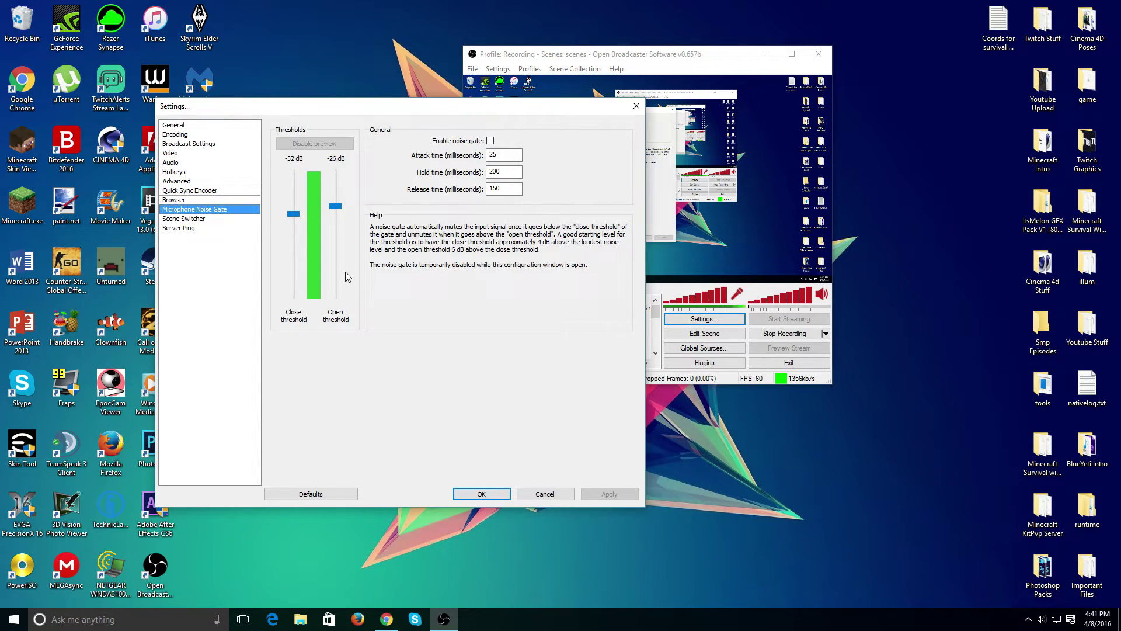
{"action": "left_click", "coordinate": [479, 498]}
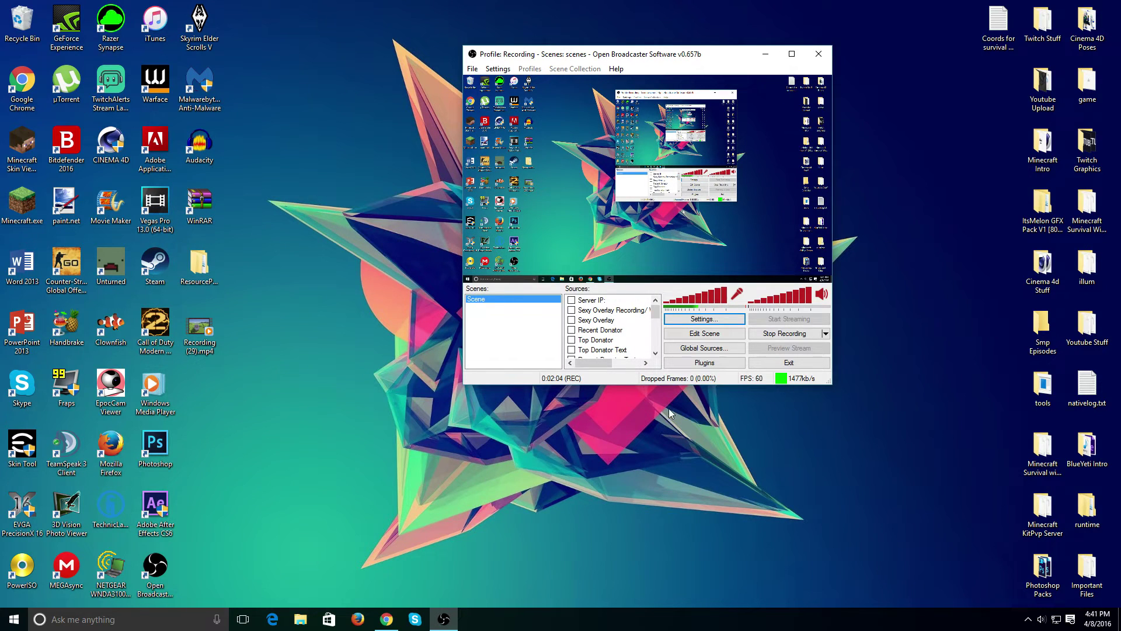
Step: Add a new Game Capture source from the Crazy Craft source's menu and clear its default name
{"action": "scroll", "coordinate": [613, 333], "scroll_direction": "down", "scroll_amount": 1}
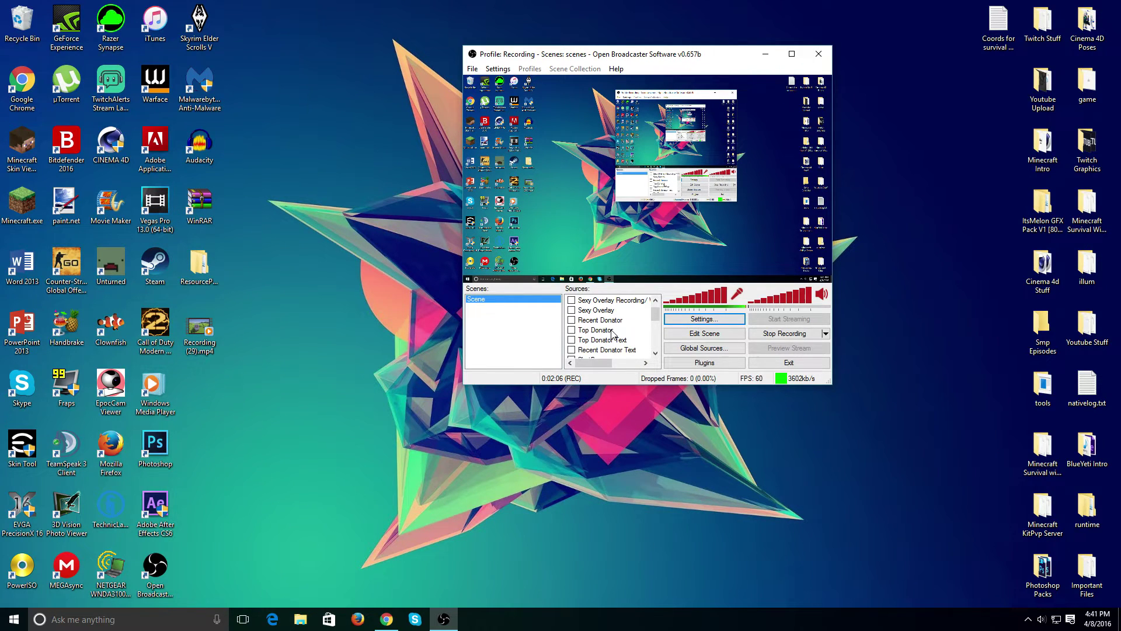
{"action": "scroll", "coordinate": [613, 334], "scroll_direction": "up", "scroll_amount": 1}
{"action": "scroll", "coordinate": [605, 335], "scroll_direction": "down", "scroll_amount": 5}
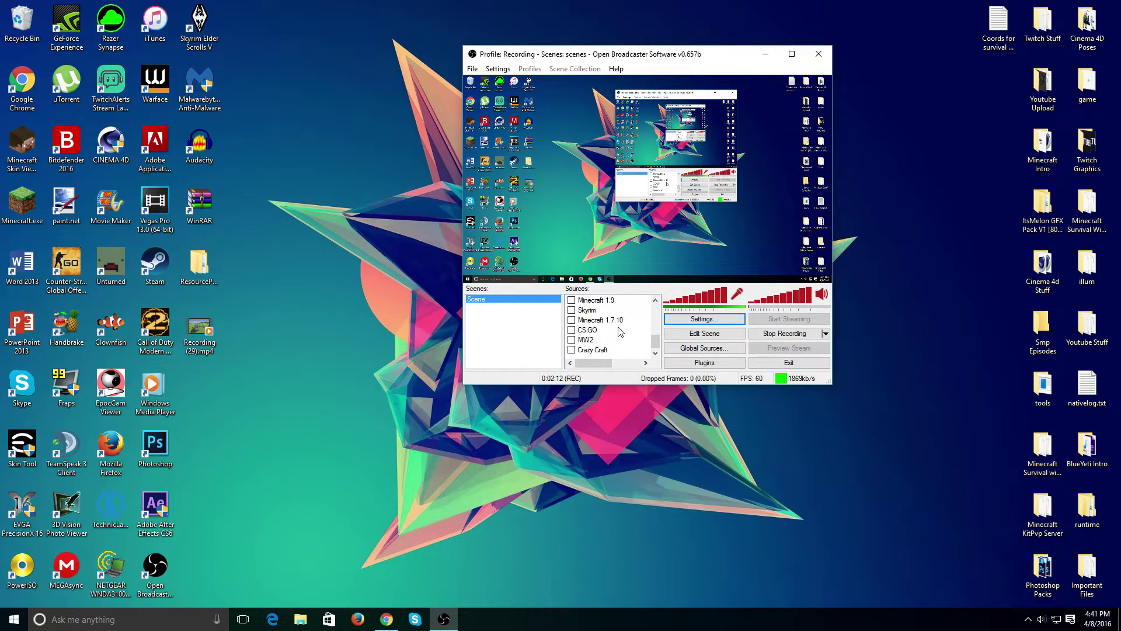
{"action": "right_click", "coordinate": [603, 351]}
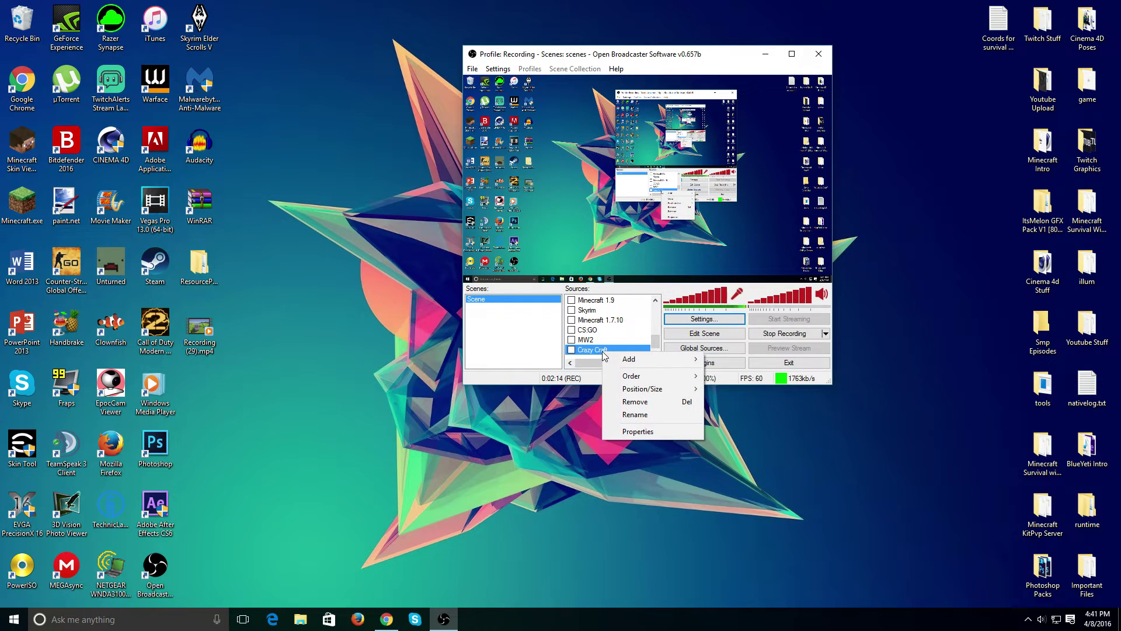
{"action": "mouse_move", "coordinate": [627, 359]}
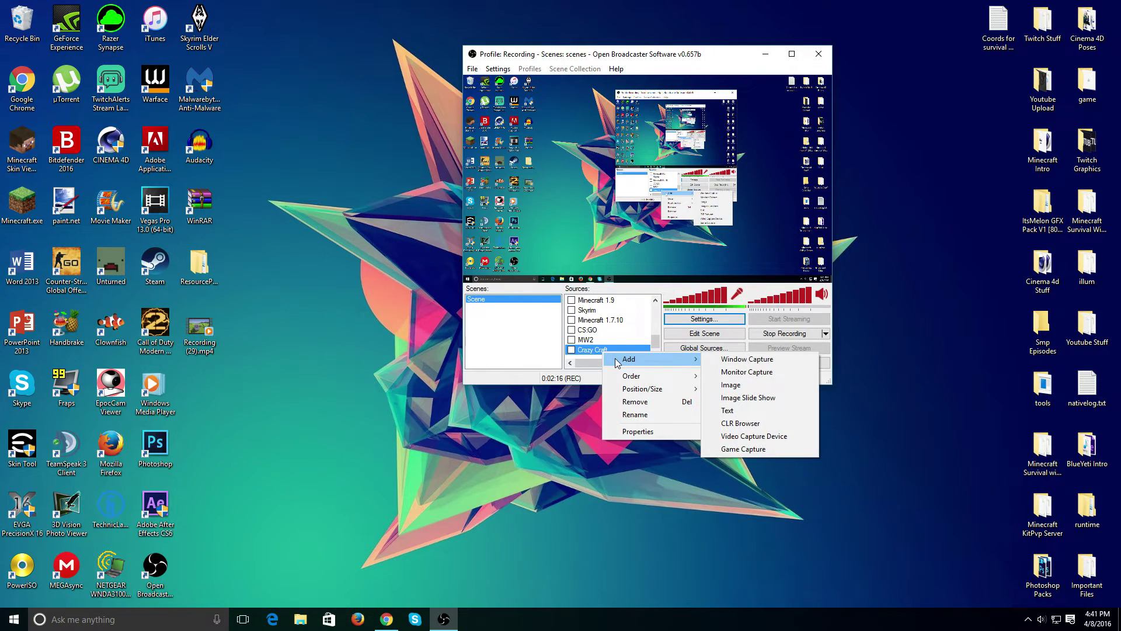
{"action": "left_click", "coordinate": [763, 447]}
{"action": "key", "text": "BackSpace"}
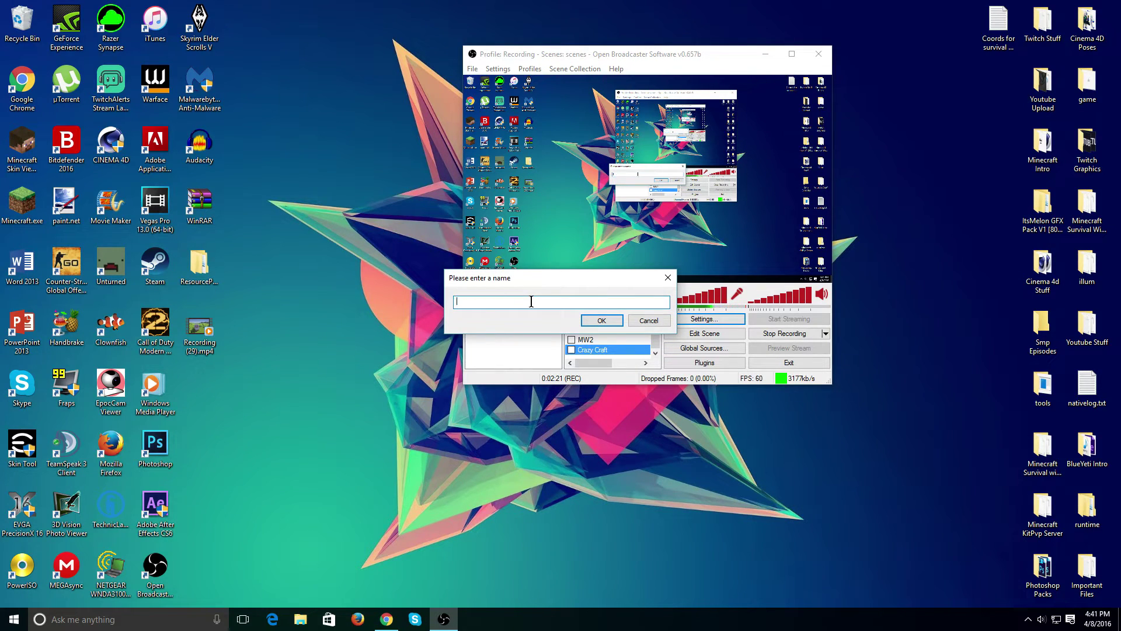
Step: Name the Game Capture source 'Yt Test' and confirm, keeping the current application
{"action": "type", "text": "Yt Test"}
{"action": "left_click", "coordinate": [613, 321]}
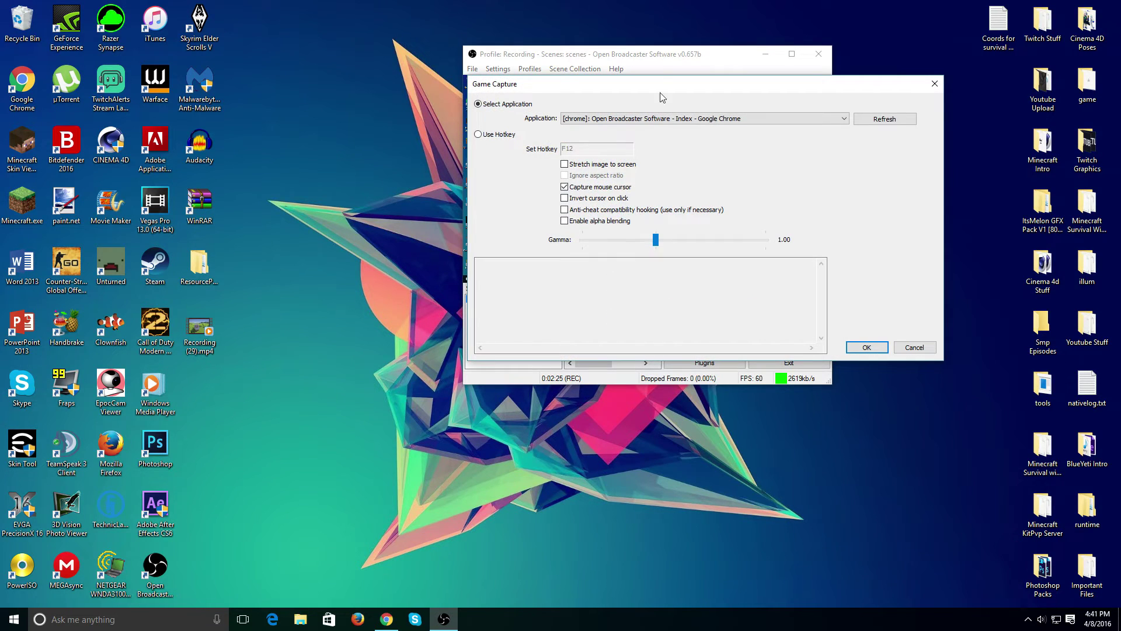
{"action": "left_click", "coordinate": [642, 119]}
{"action": "left_click", "coordinate": [642, 128]}
Step: Launch Minecraft, refresh, target the Minecraft Launcher, then close the launcher
{"action": "left_click", "coordinate": [5, 204]}
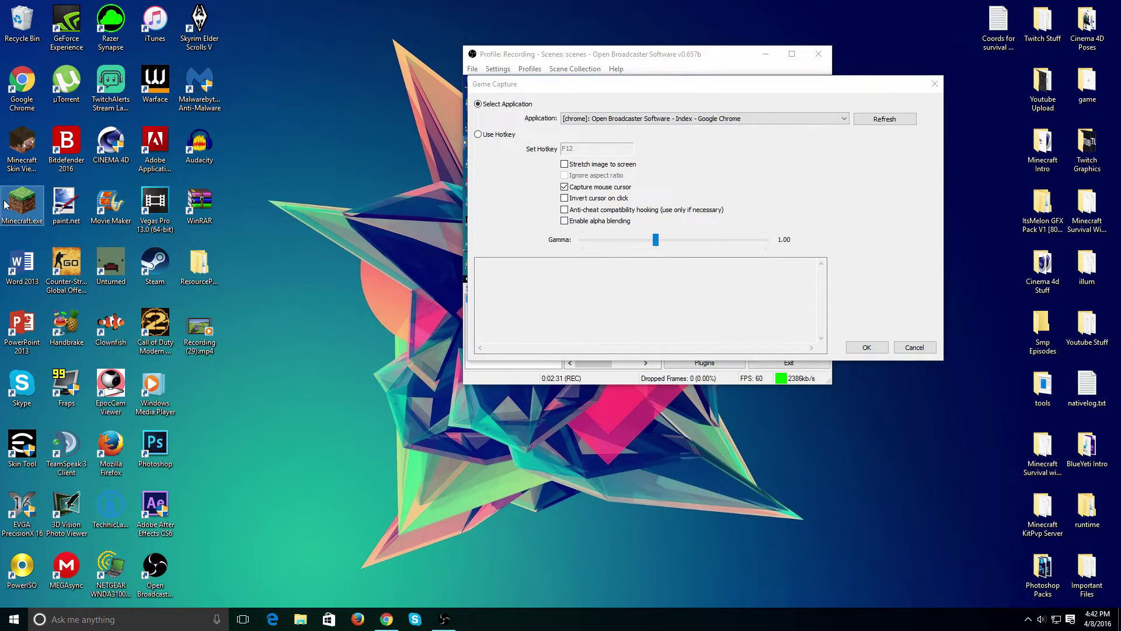
{"action": "double_click", "coordinate": [4, 204]}
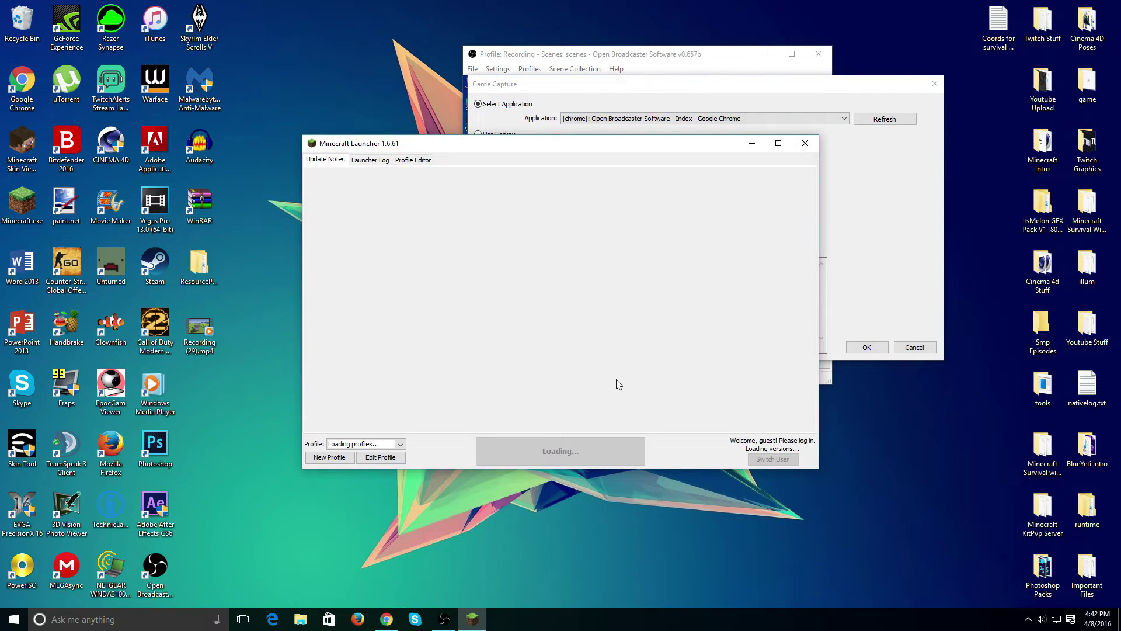
{"action": "left_click", "coordinate": [754, 102]}
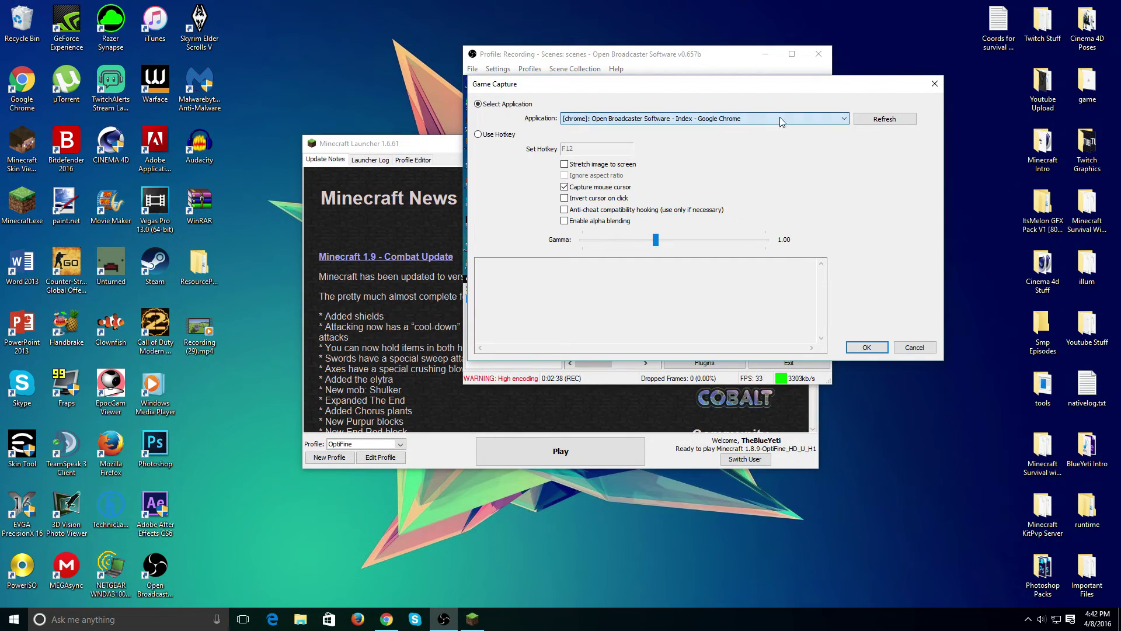
{"action": "left_click", "coordinate": [891, 125]}
{"action": "left_click", "coordinate": [765, 120]}
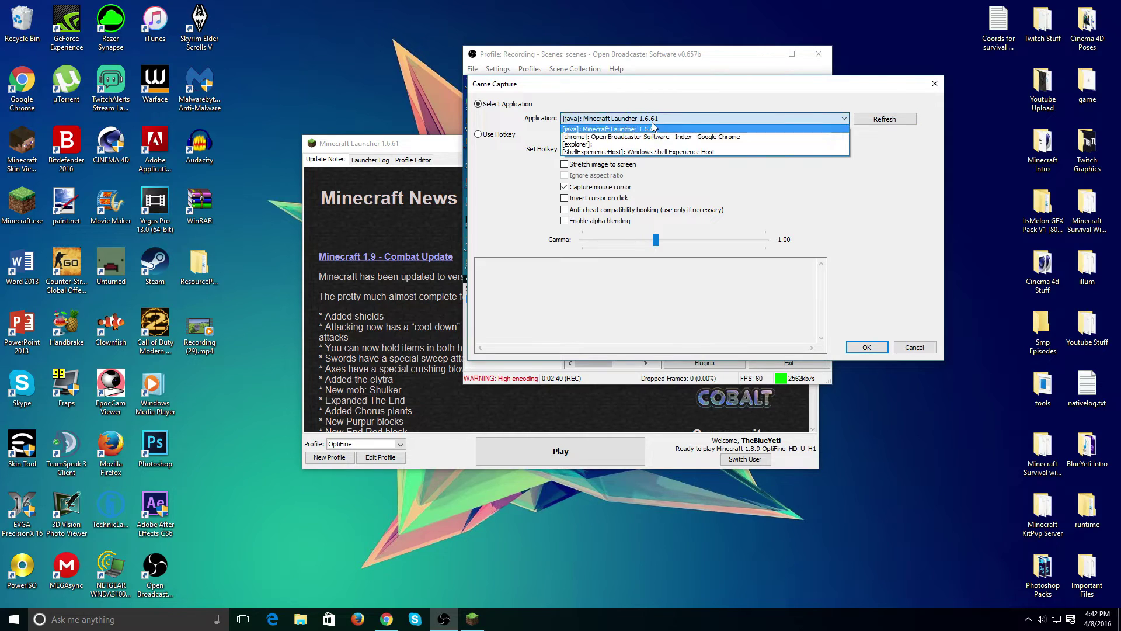
{"action": "left_click", "coordinate": [653, 128]}
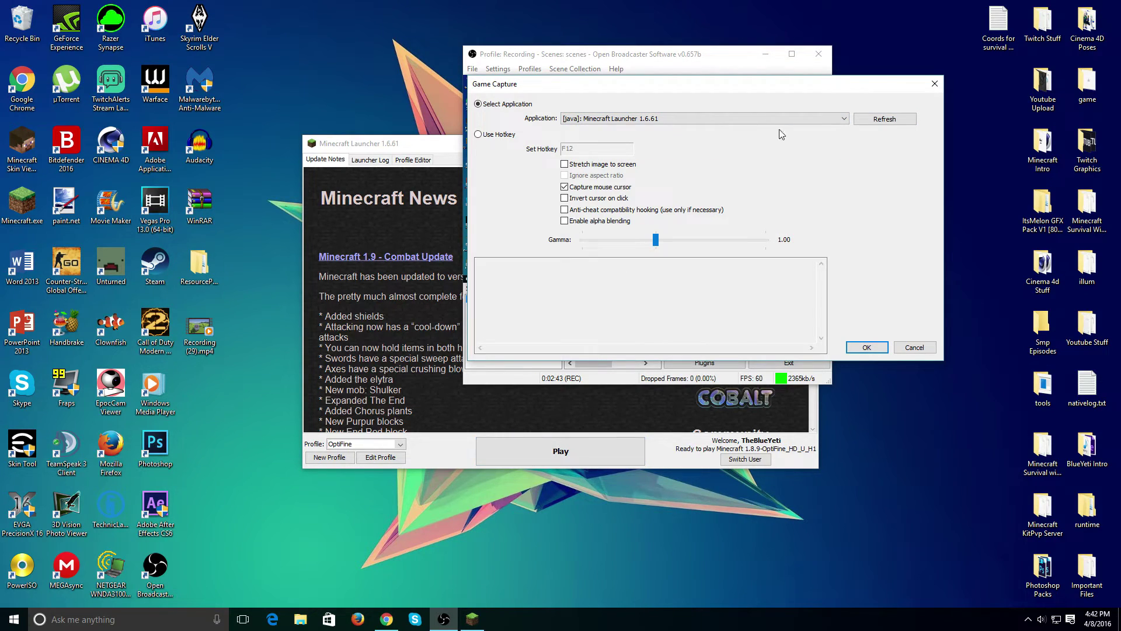
{"action": "left_click", "coordinate": [718, 119]}
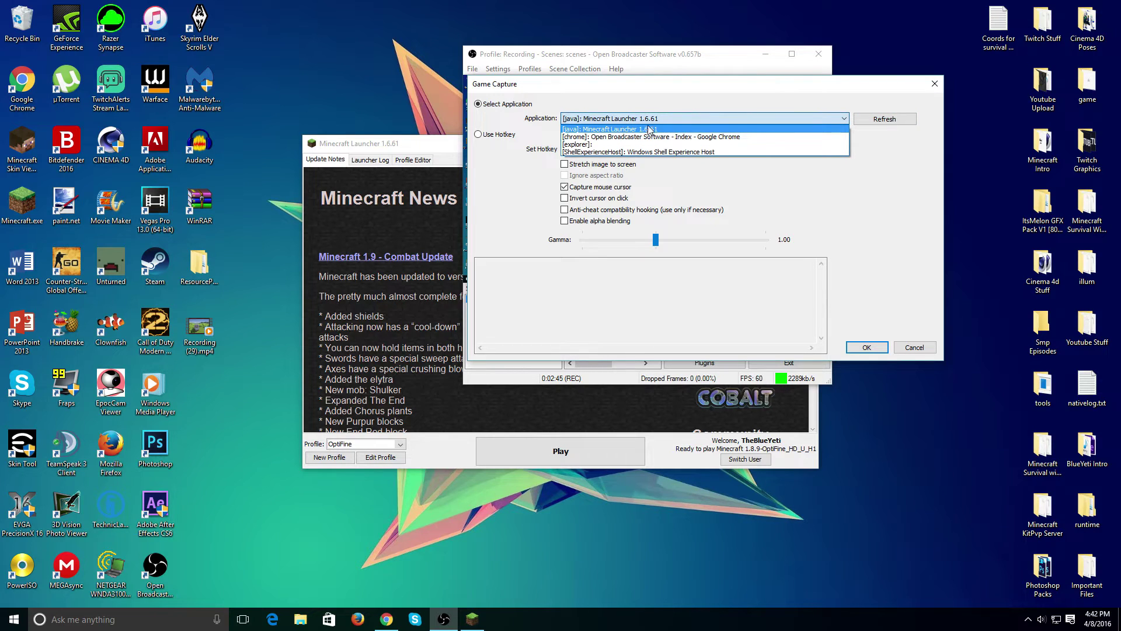
{"action": "left_click", "coordinate": [571, 410]}
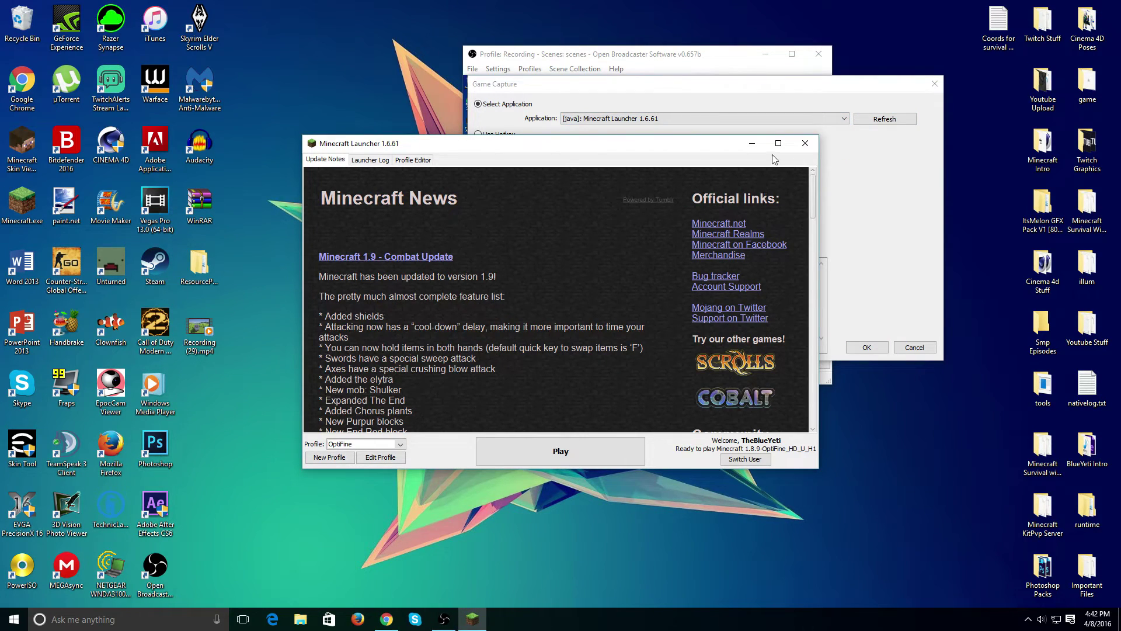
{"action": "left_click", "coordinate": [801, 149]}
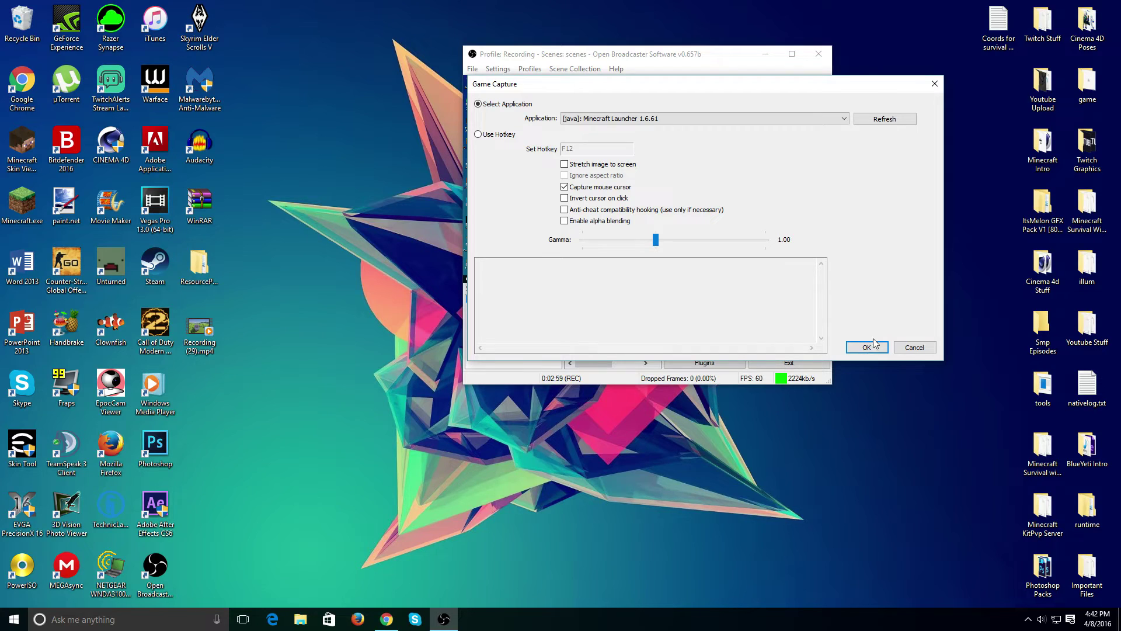
Step: Abandon the Game Capture setup and return to the Sources list
{"action": "left_click", "coordinate": [913, 349]}
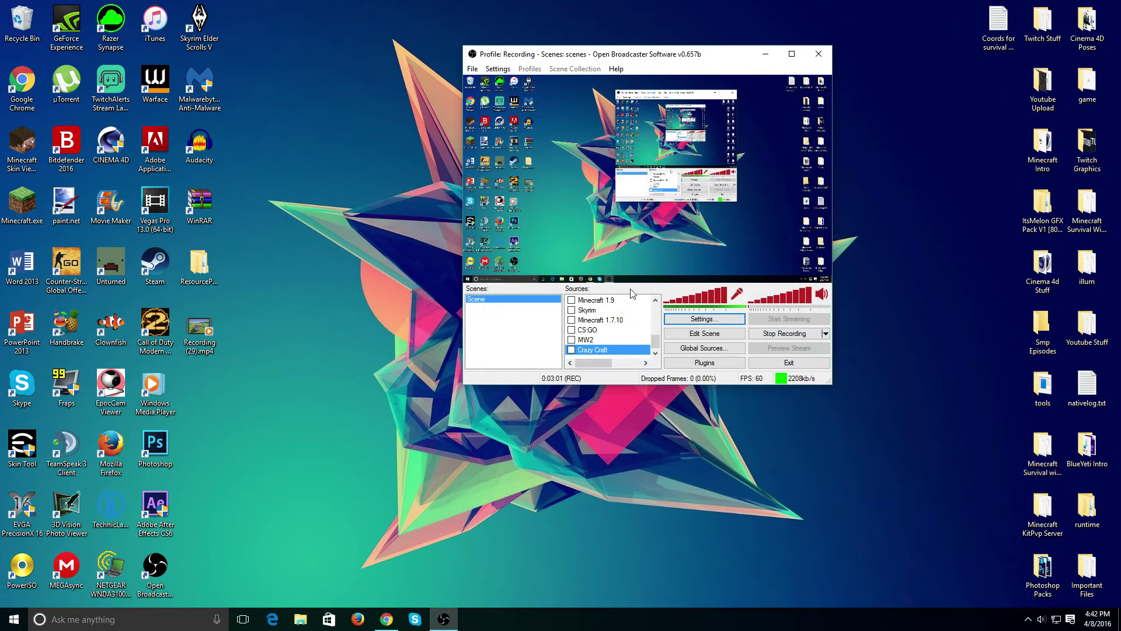
{"action": "right_click", "coordinate": [619, 337]}
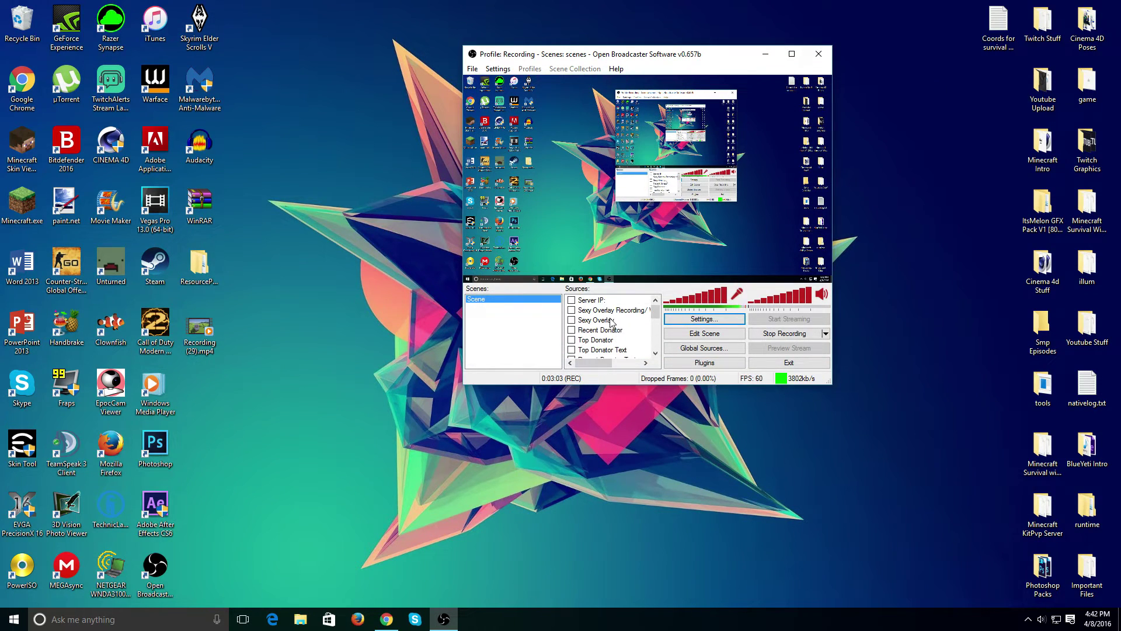
{"action": "key", "text": "Escape"}
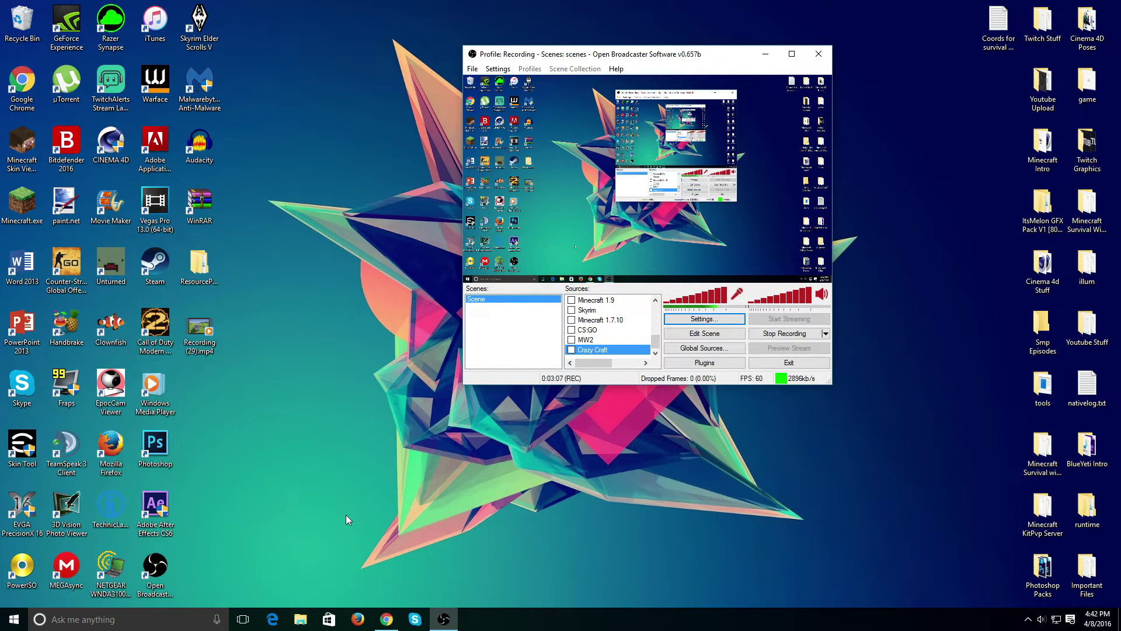
Step: Add a Monitor Capture source with the default name 'Monitor Capture 2'
{"action": "right_click", "coordinate": [591, 352]}
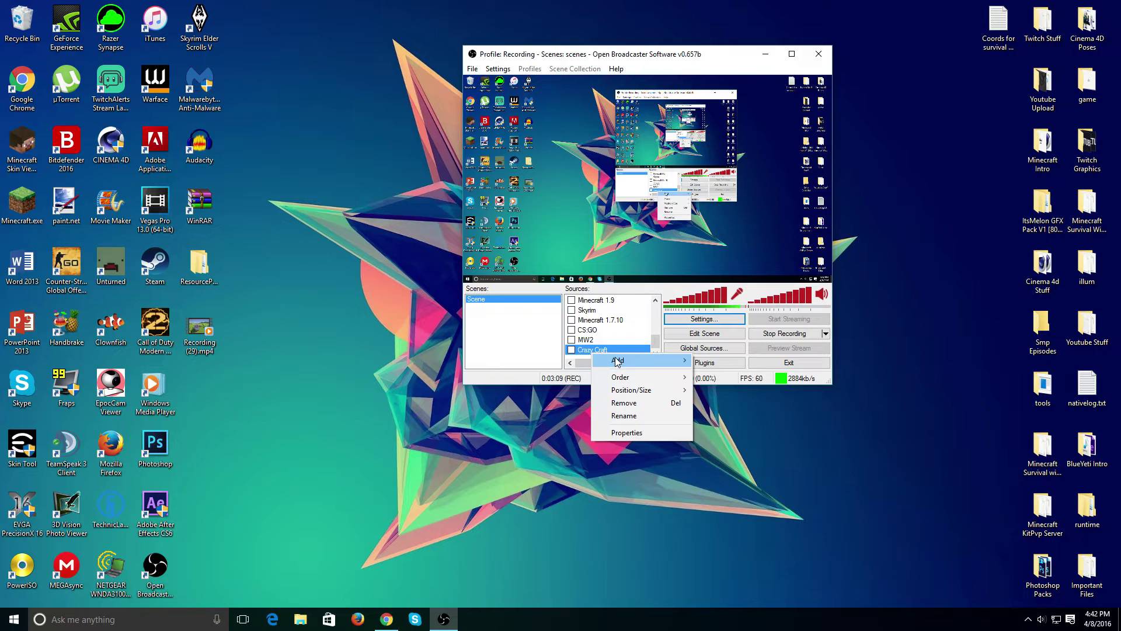
{"action": "mouse_move", "coordinate": [617, 362]}
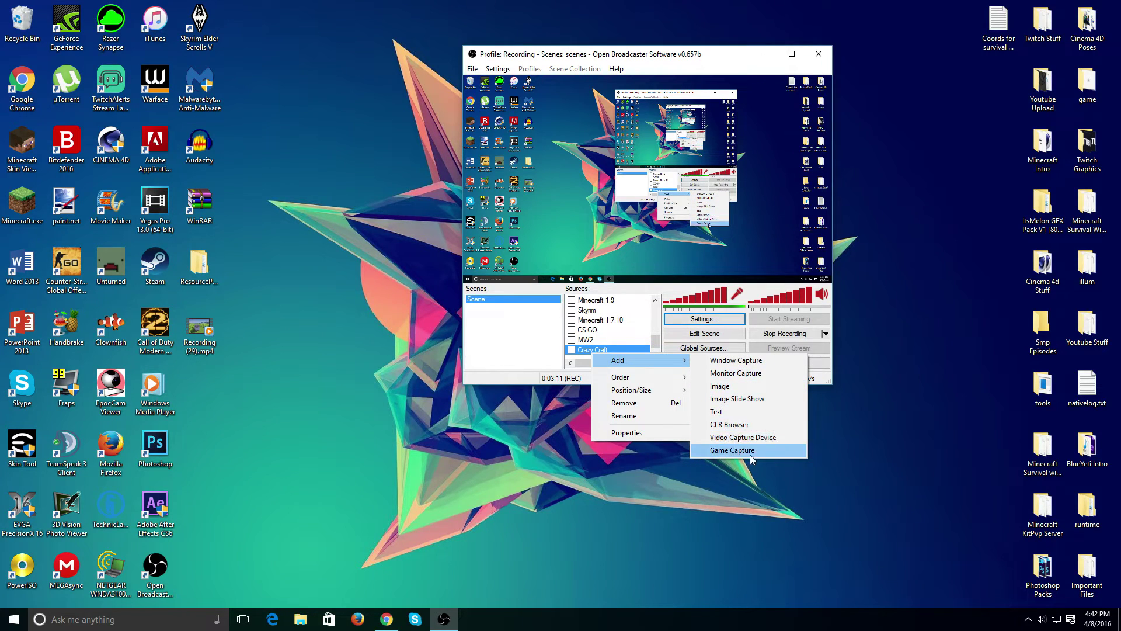
{"action": "left_click", "coordinate": [741, 372]}
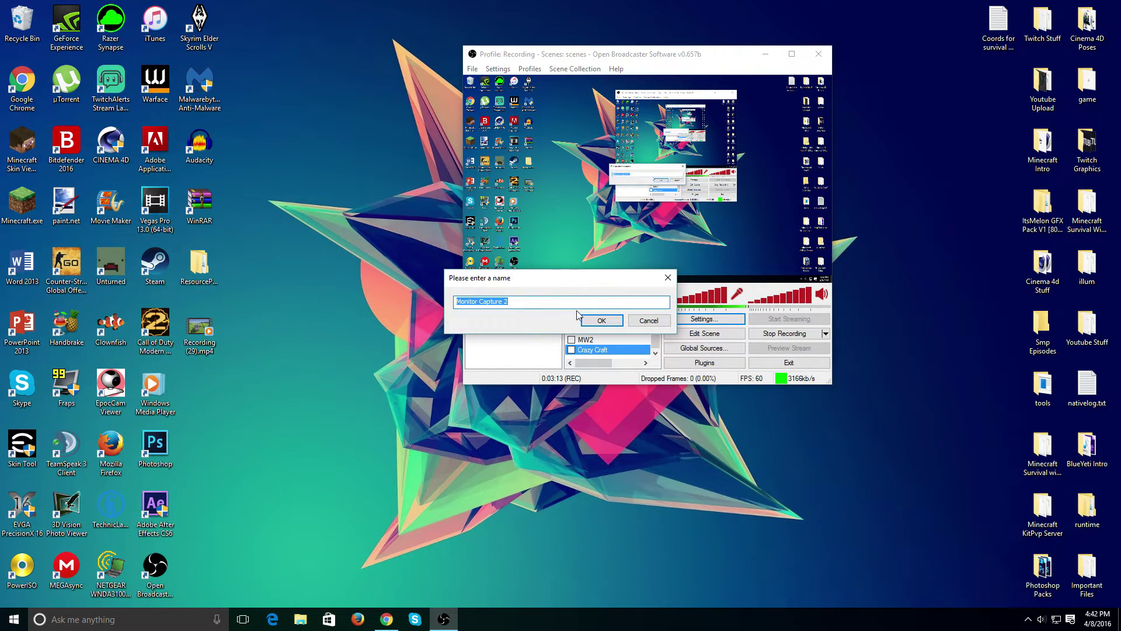
{"action": "left_click", "coordinate": [618, 320]}
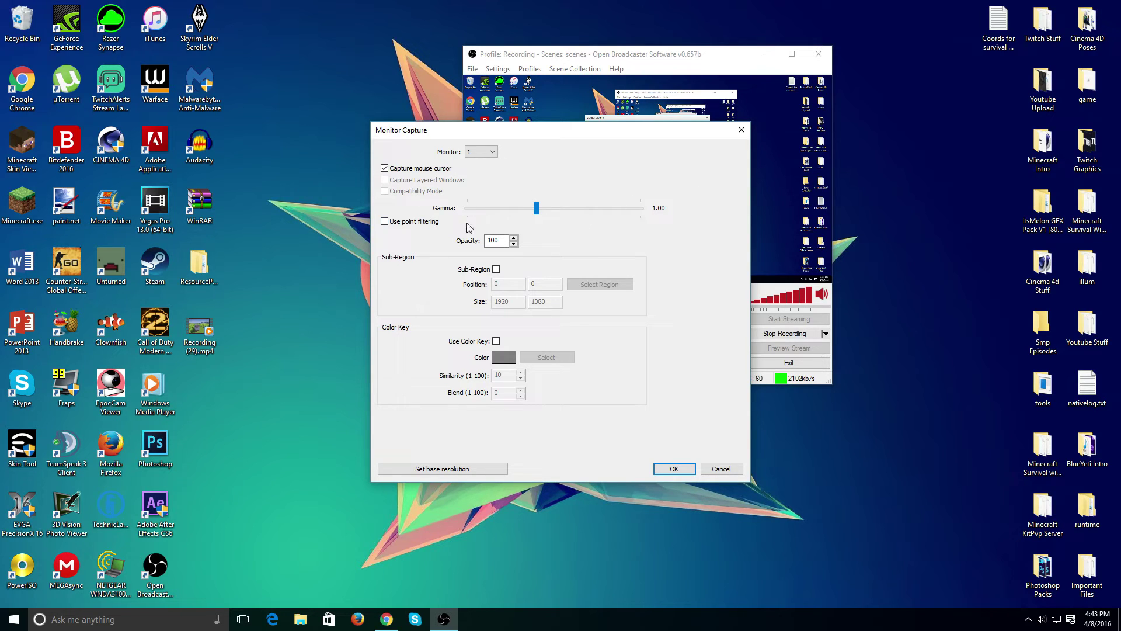
Step: Add a Video Capture Device source named 'Facecam'
{"action": "left_click", "coordinate": [719, 471]}
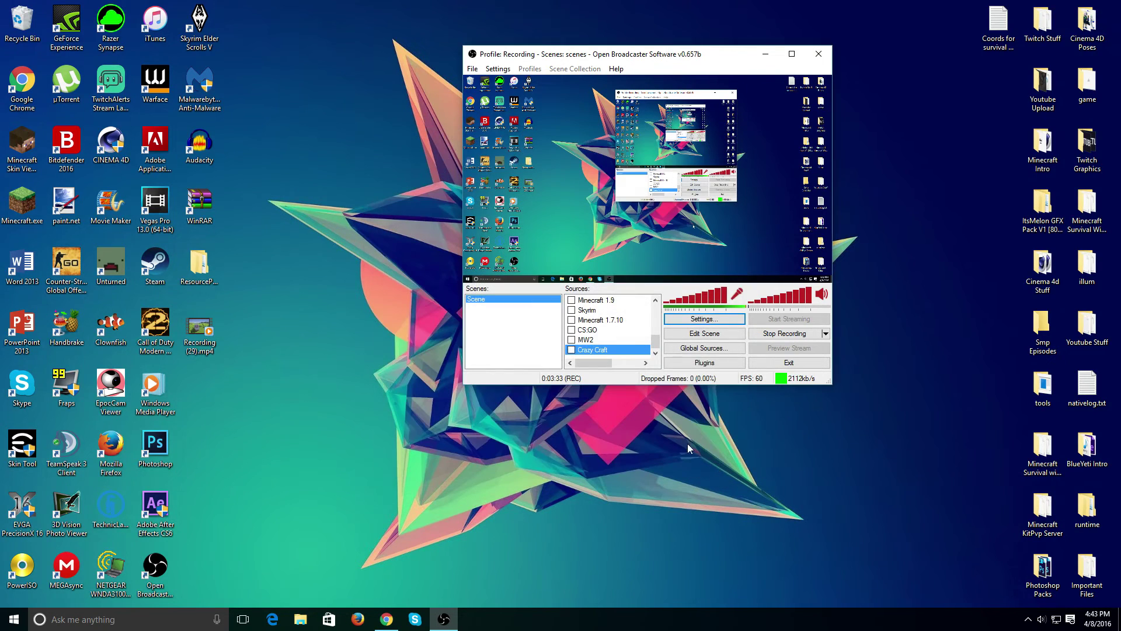
{"action": "right_click", "coordinate": [620, 350]}
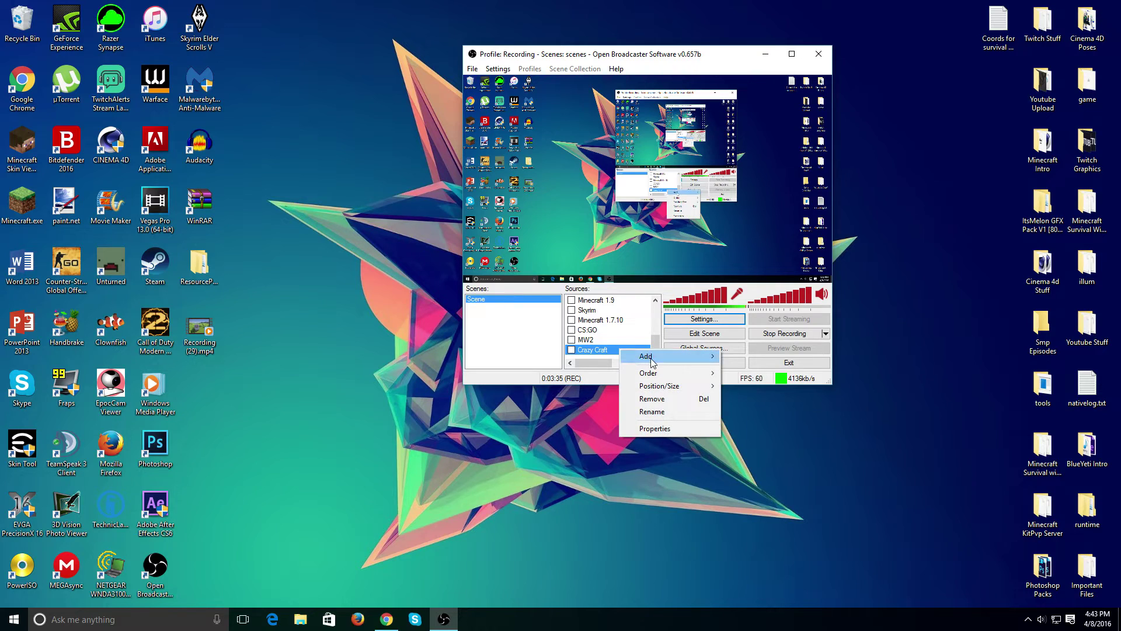
{"action": "mouse_move", "coordinate": [648, 356]}
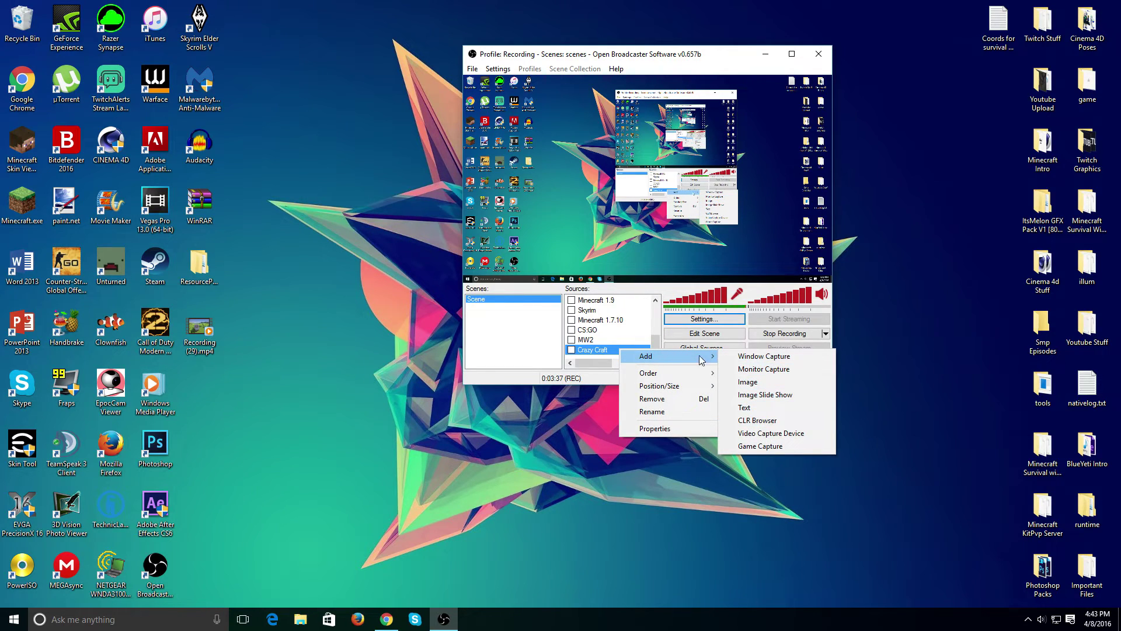
{"action": "left_click", "coordinate": [765, 435]}
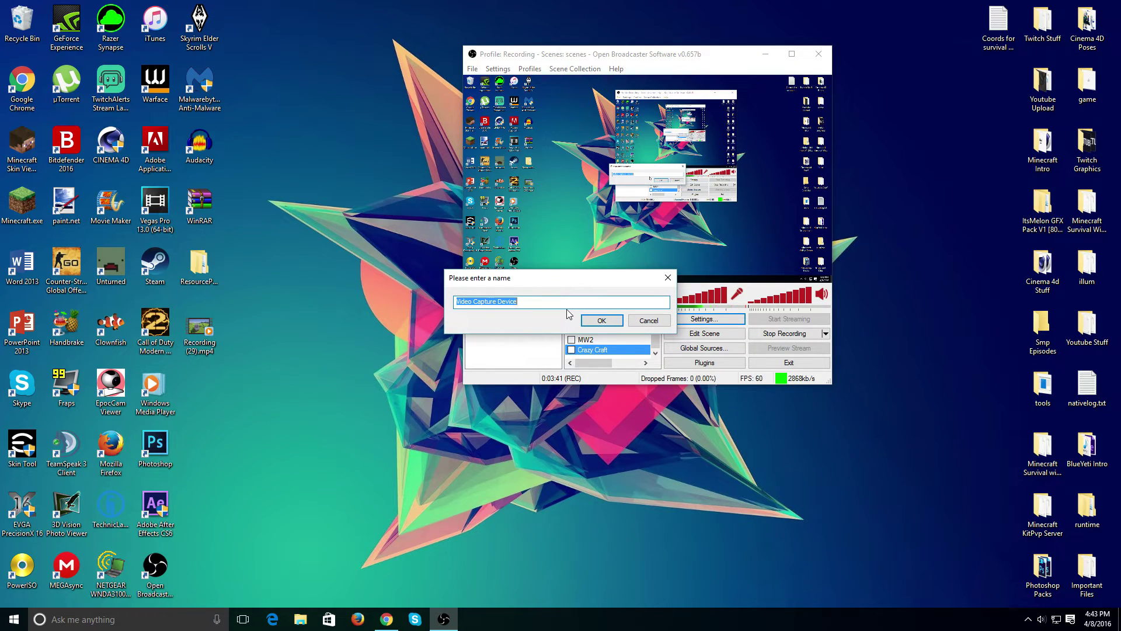
{"action": "type", "text": "Facecam YT"}
{"action": "left_click", "coordinate": [601, 319]}
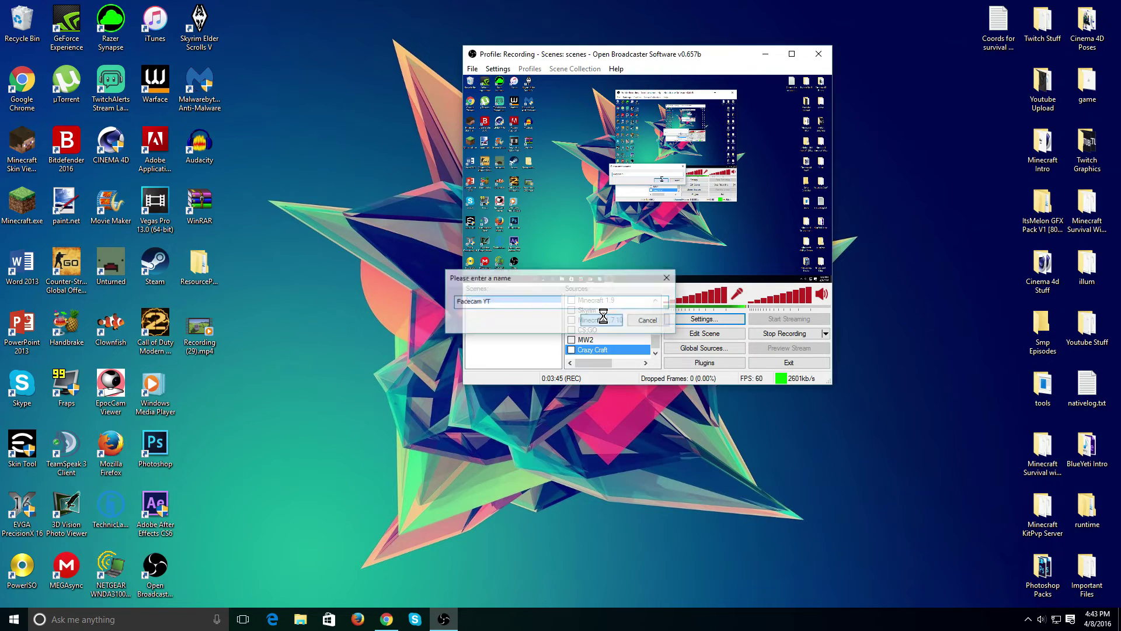
Step: Keep EpocCam as the capture device and toggle Use Chroma Key on, then off
{"action": "left_click", "coordinate": [524, 164]}
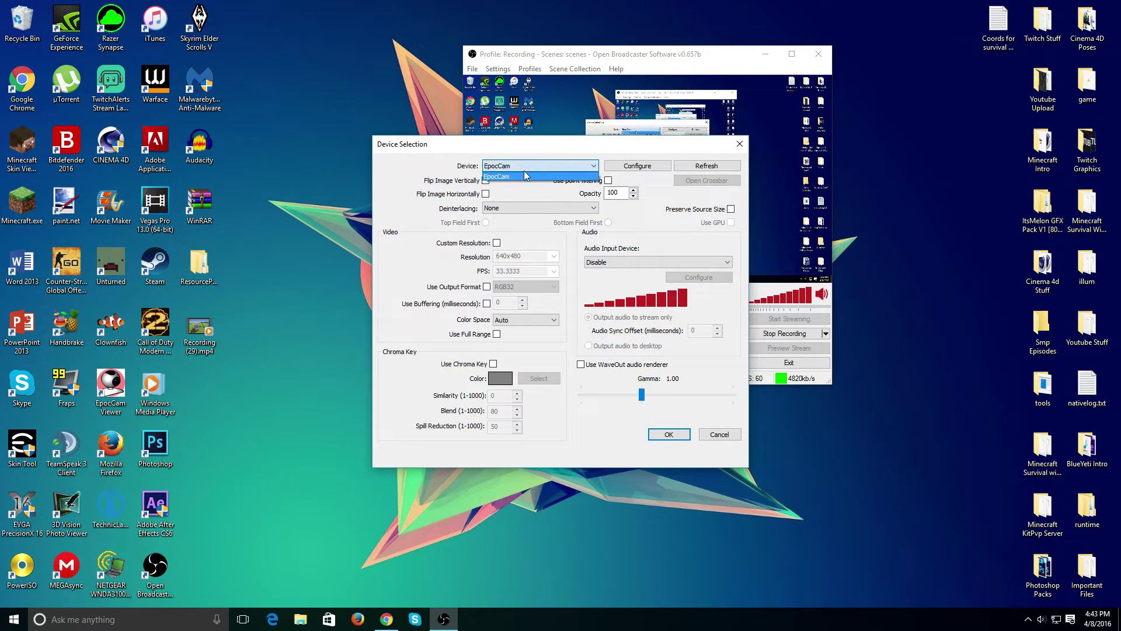
{"action": "left_click", "coordinate": [517, 165]}
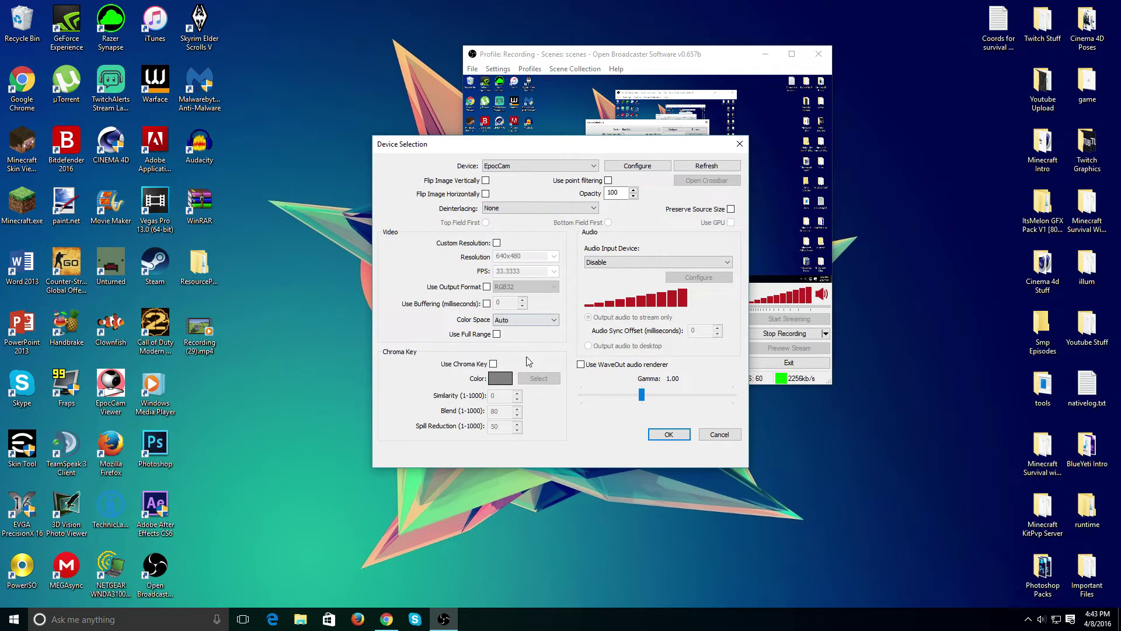
{"action": "left_click", "coordinate": [494, 364]}
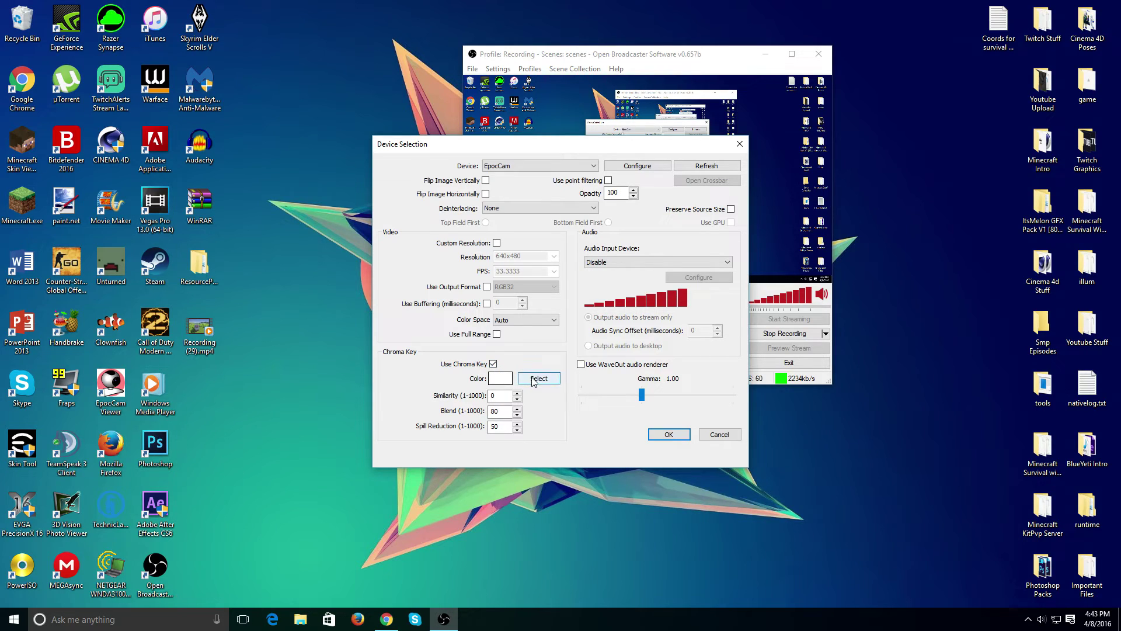
{"action": "left_click", "coordinate": [537, 378]}
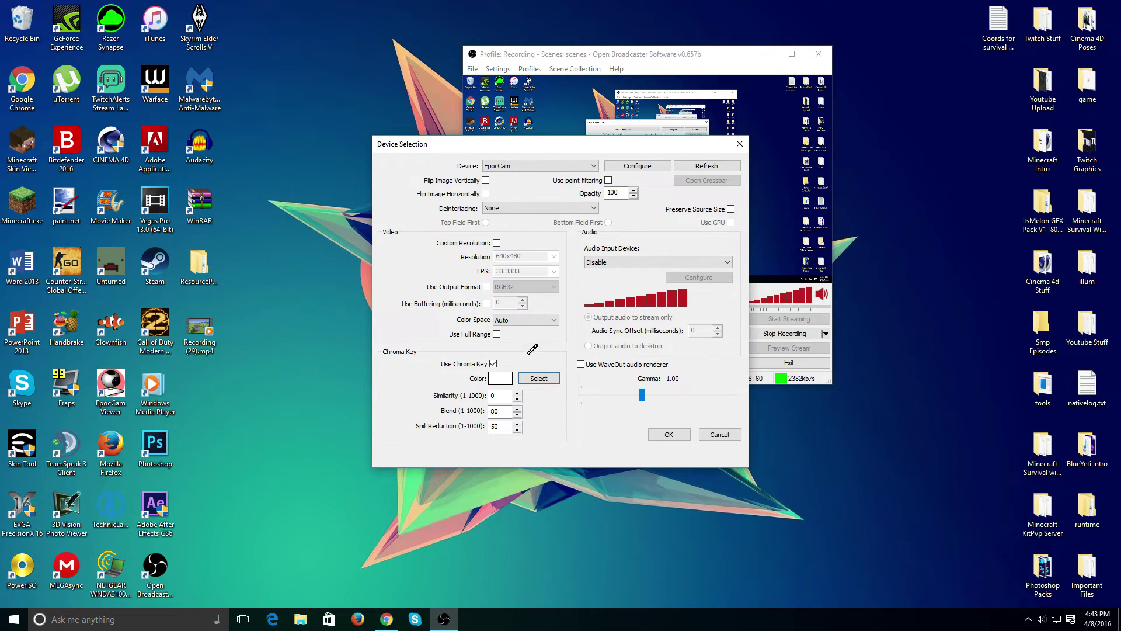
{"action": "left_click", "coordinate": [493, 363]}
Step: Confirm the Facecam settings and add a new text source named 'Ser'
{"action": "left_click", "coordinate": [668, 434]}
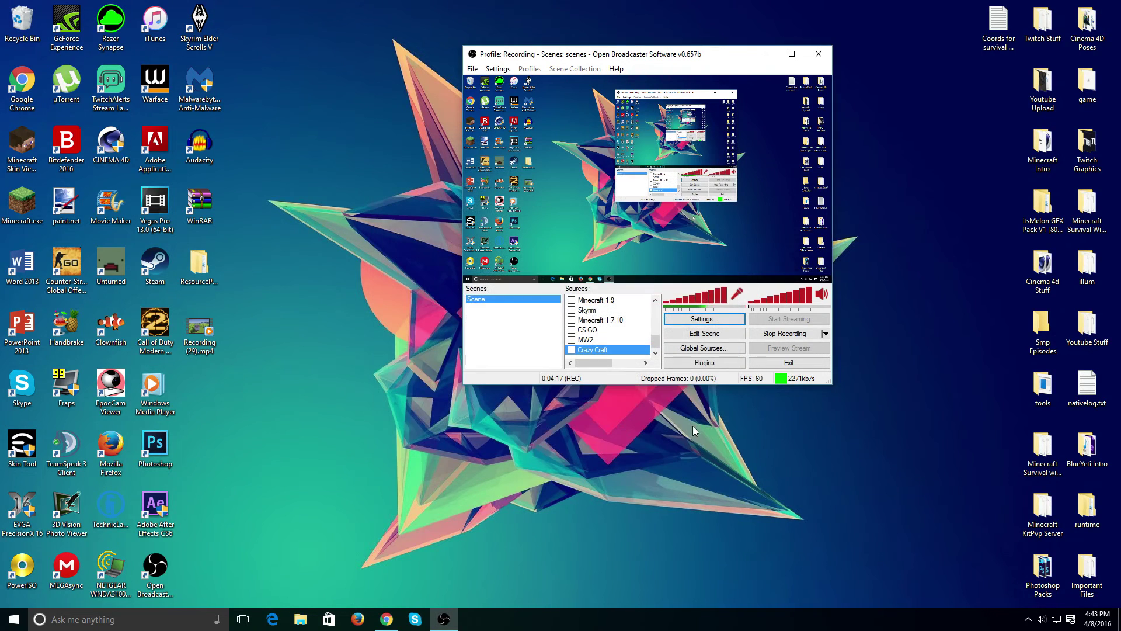
{"action": "scroll", "coordinate": [605, 336], "scroll_direction": "up", "scroll_amount": 5}
{"action": "scroll", "coordinate": [606, 339], "scroll_direction": "down", "scroll_amount": 5}
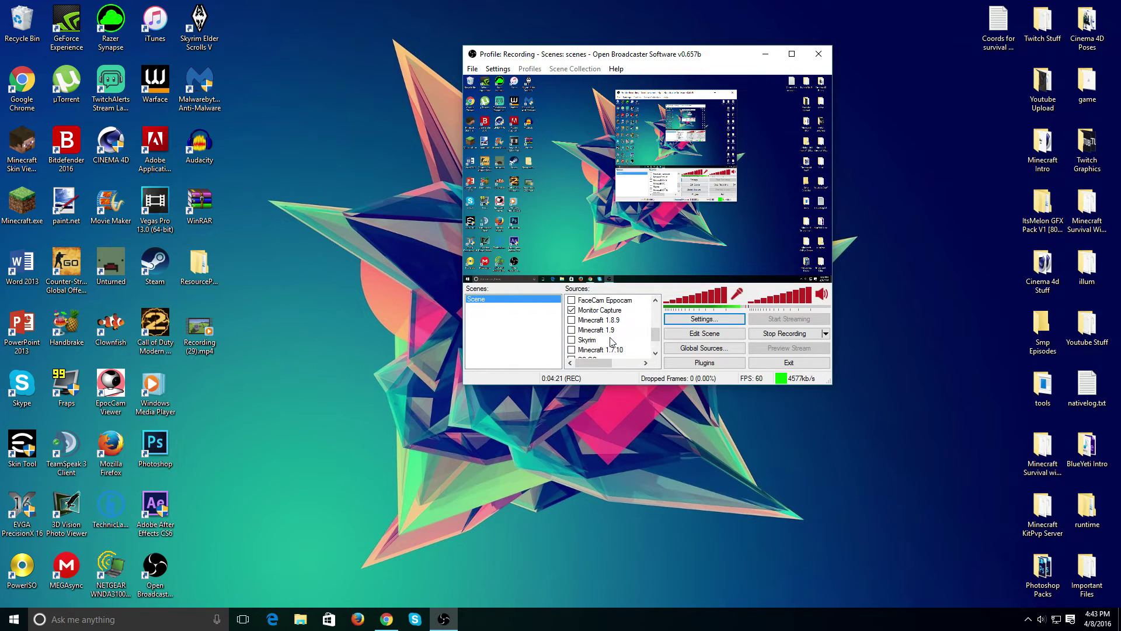
{"action": "right_click", "coordinate": [607, 350]}
{"action": "mouse_move", "coordinate": [663, 362]}
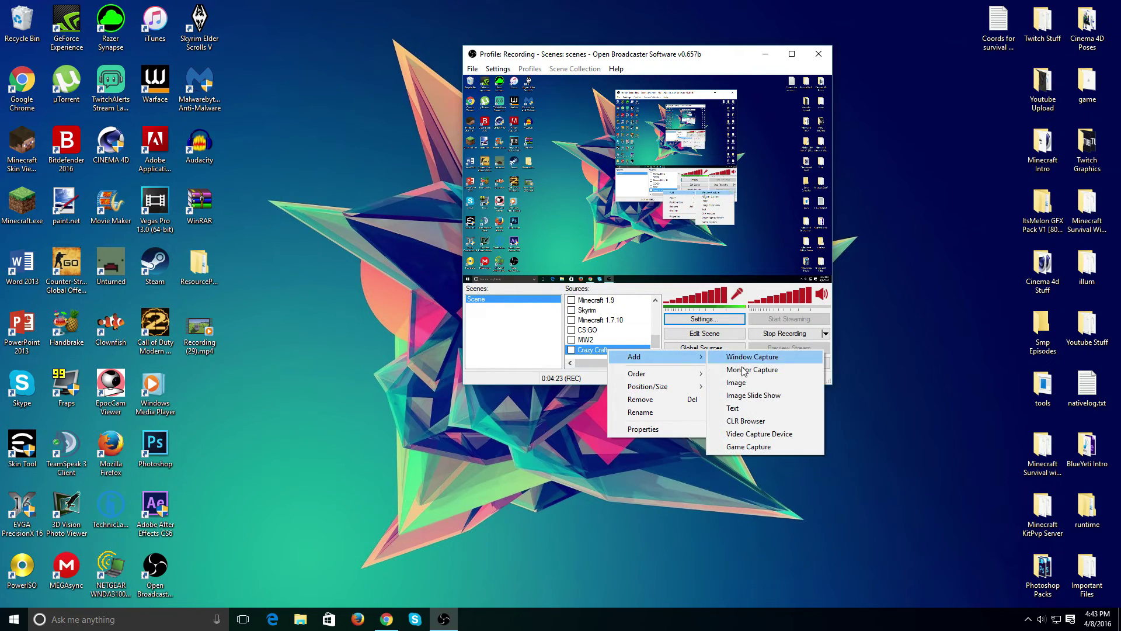
{"action": "left_click", "coordinate": [752, 411]}
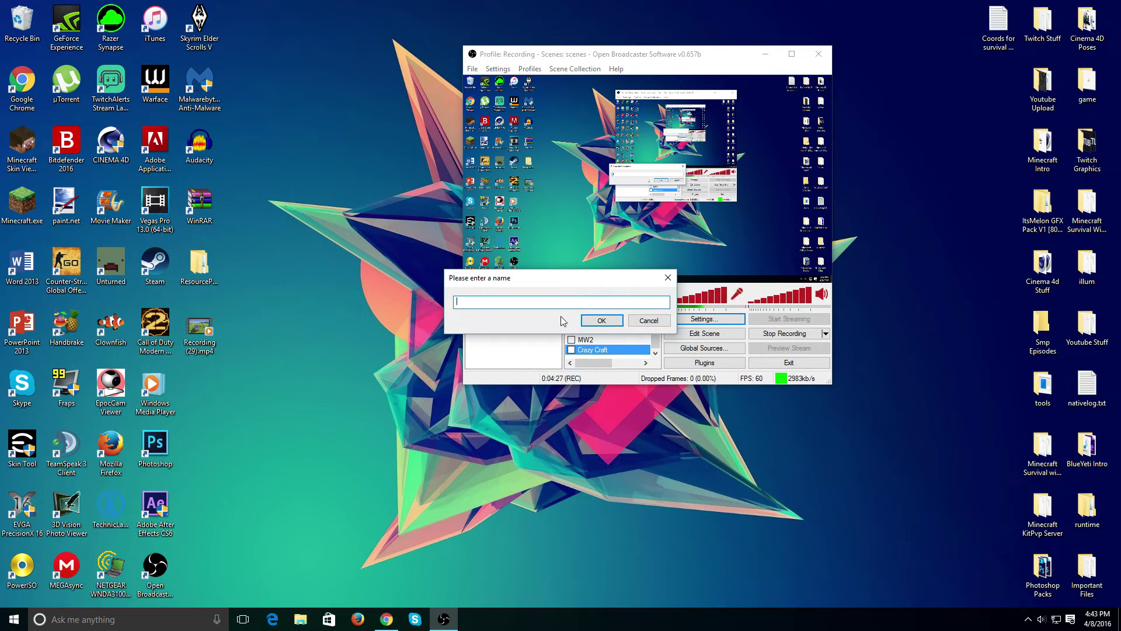
{"action": "type", "text": "ServerIp"}
{"action": "key", "text": "Return"}
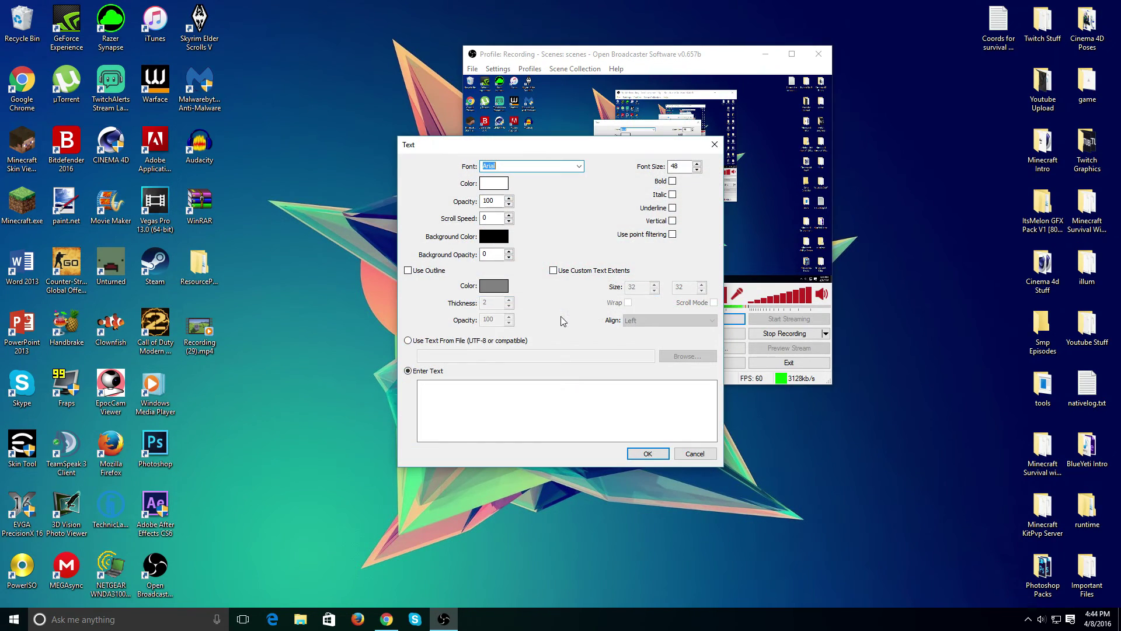
Step: Enter the overlay text 'heawdakwldjakldwdjld' and confirm the text source
{"action": "left_click", "coordinate": [459, 407]}
{"action": "type", "text": "he"}
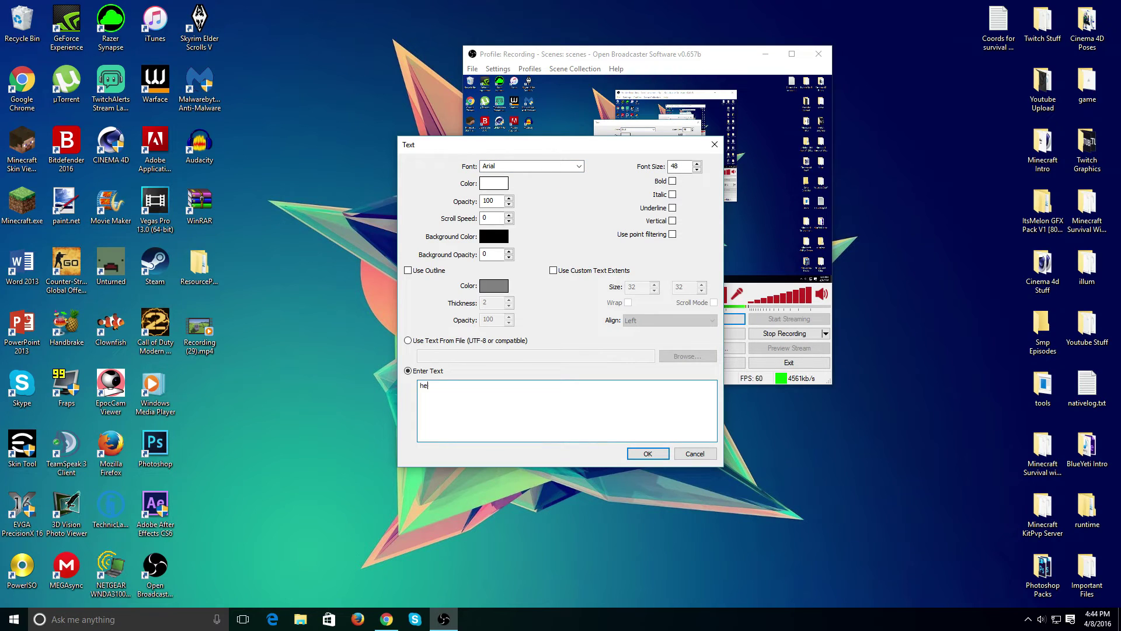
{"action": "type", "text": "awdakwldjakldwdjld"}
{"action": "left_click", "coordinate": [647, 454]}
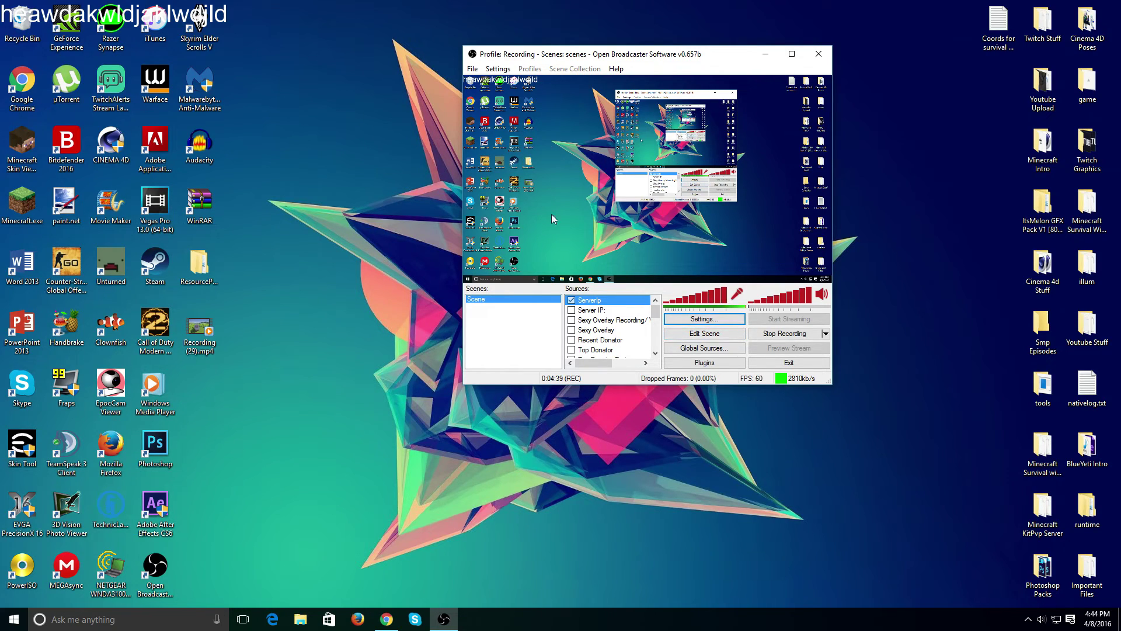
Step: Hide the ServerIp overlay and view its text properties without changing them
{"action": "left_click", "coordinate": [571, 300]}
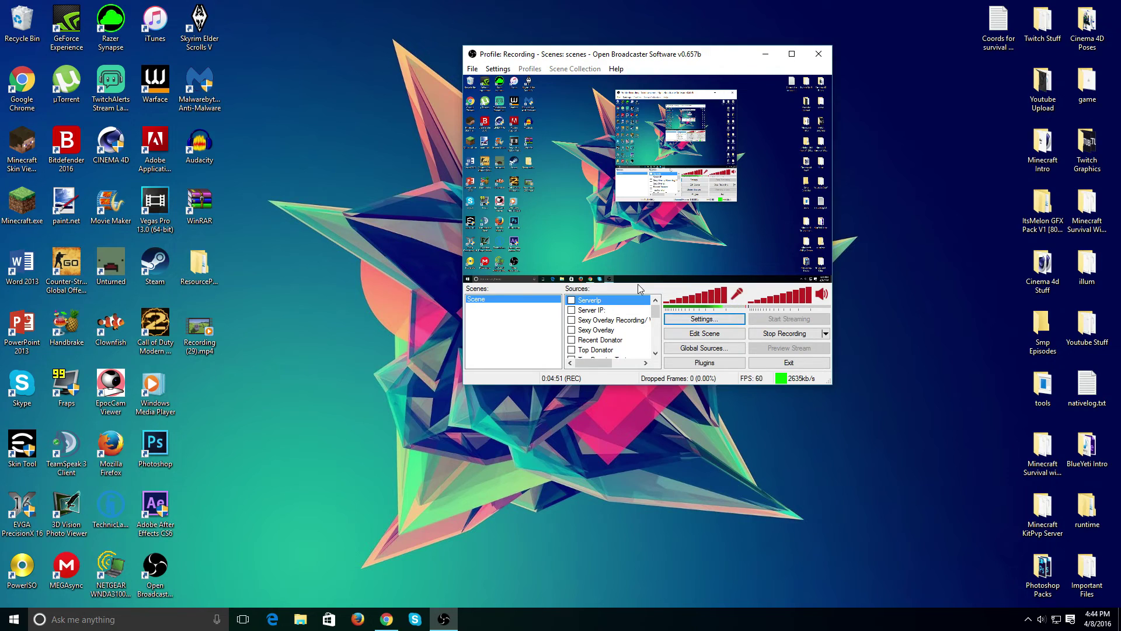
{"action": "left_click", "coordinate": [691, 321]}
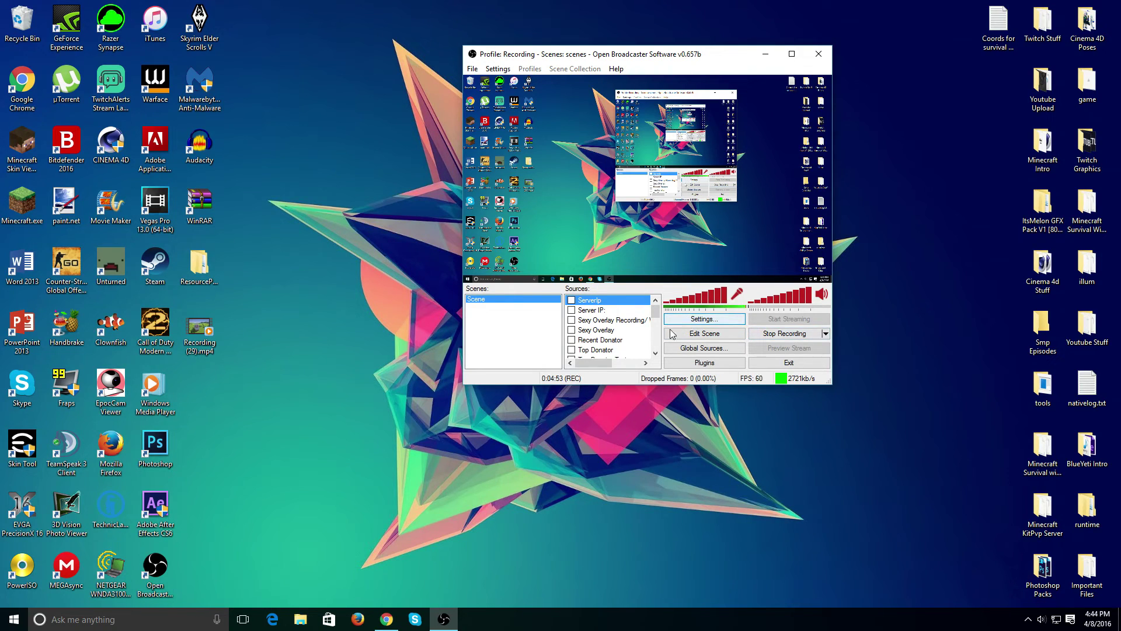
{"action": "double_click", "coordinate": [582, 302]}
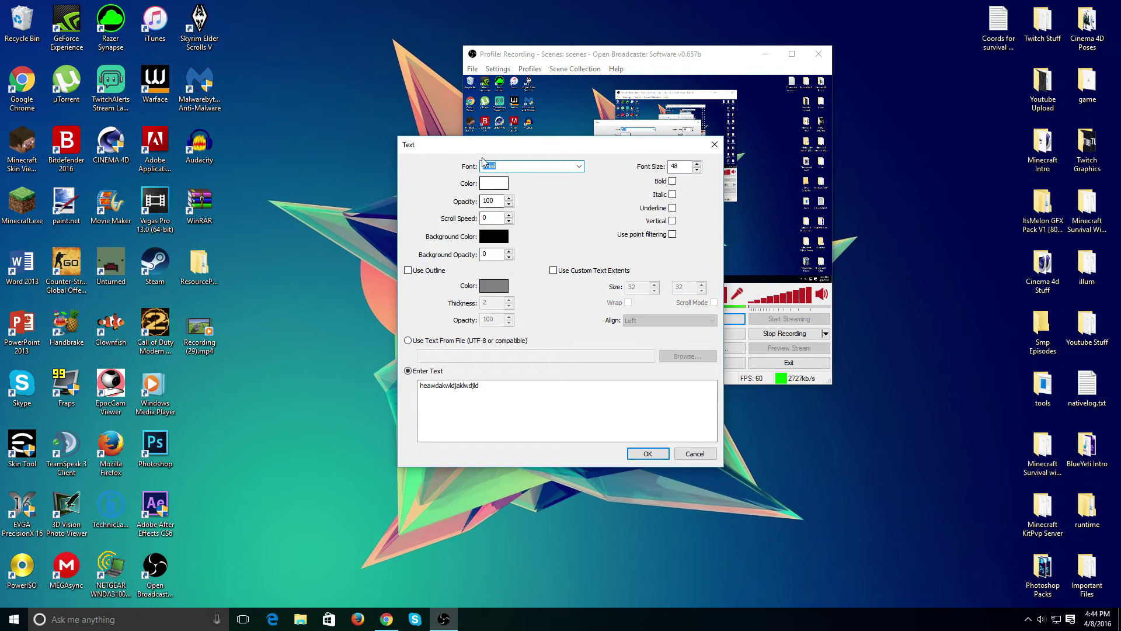
{"action": "double_click", "coordinate": [531, 396]}
{"action": "left_click", "coordinate": [523, 408]}
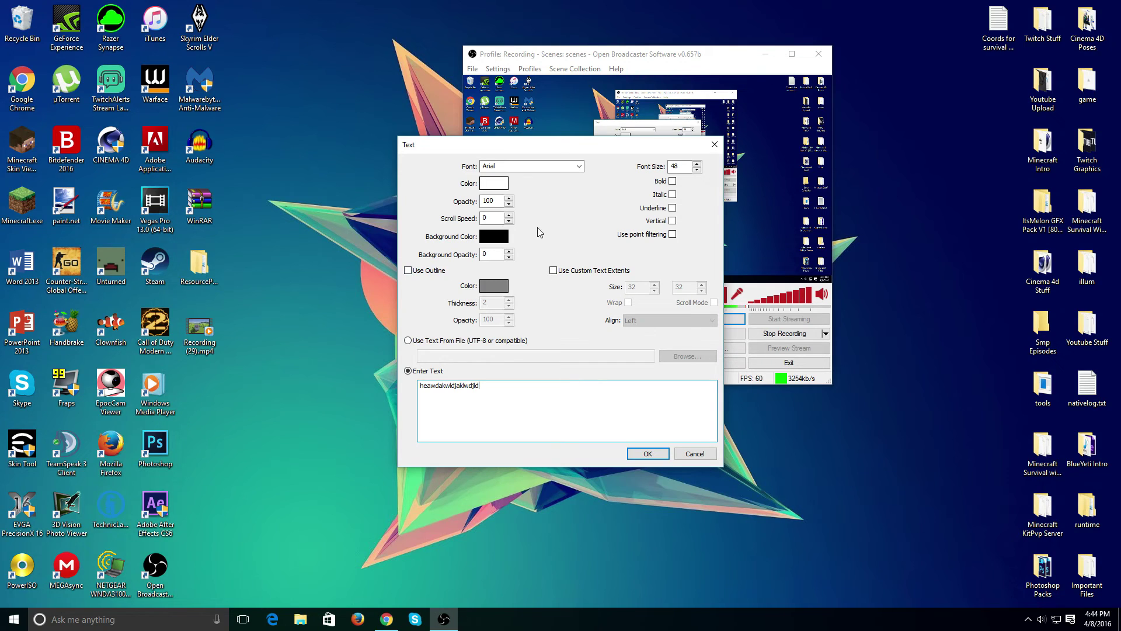
{"action": "left_click", "coordinate": [704, 453]}
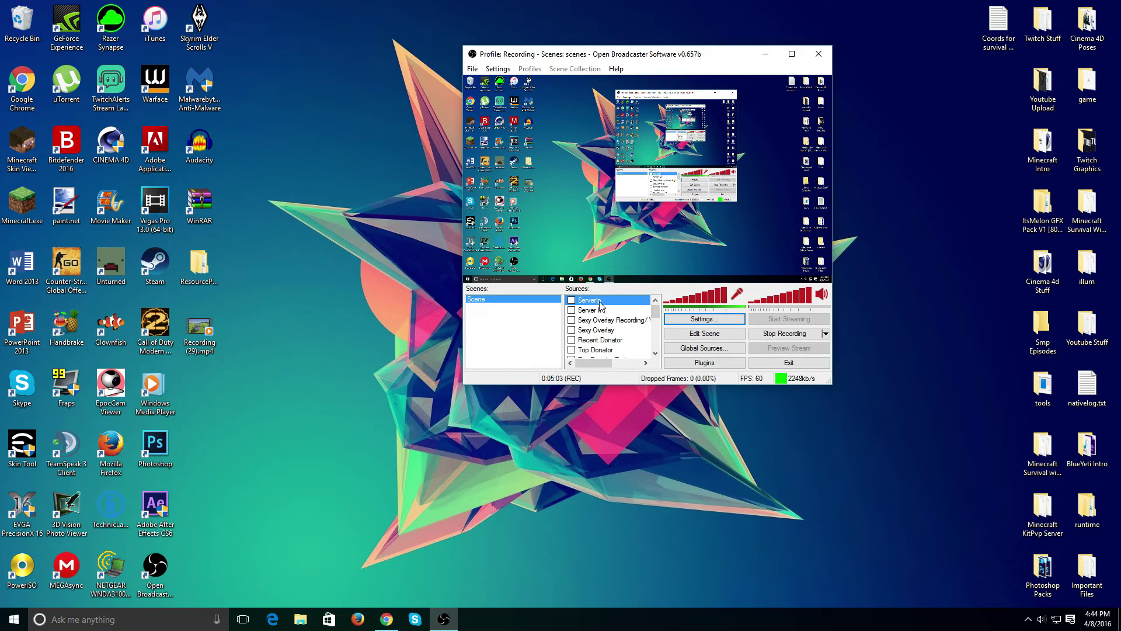
Step: Delete the ServerIp source and confirm the removal
{"action": "key", "text": "Delete"}
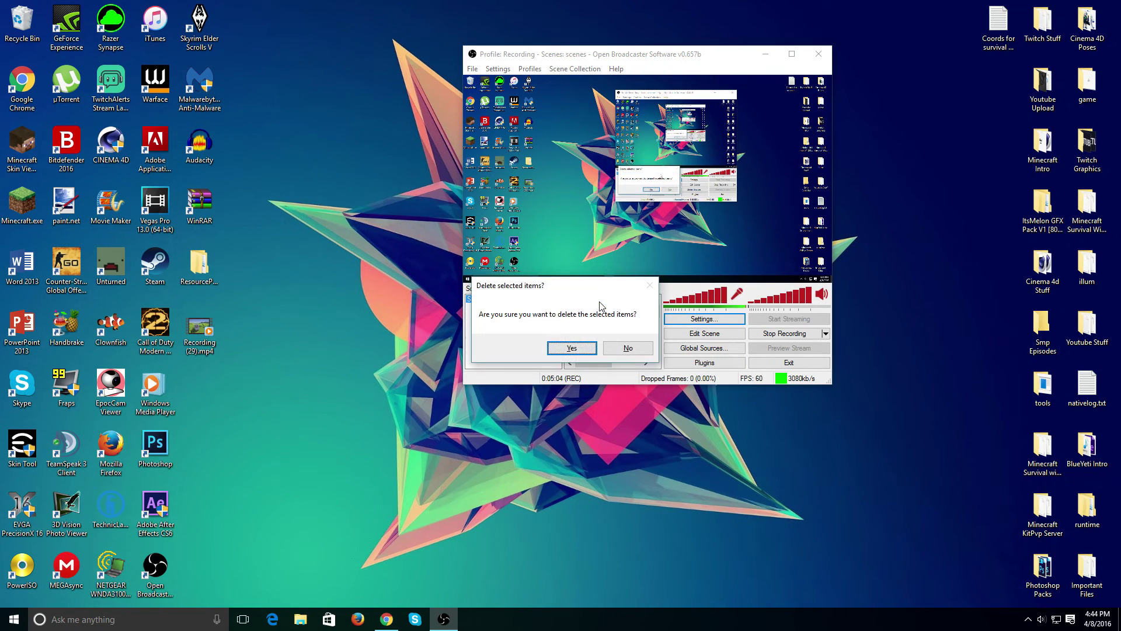
{"action": "left_click", "coordinate": [586, 348]}
{"action": "scroll", "coordinate": [636, 317], "scroll_direction": "up", "scroll_amount": 2}
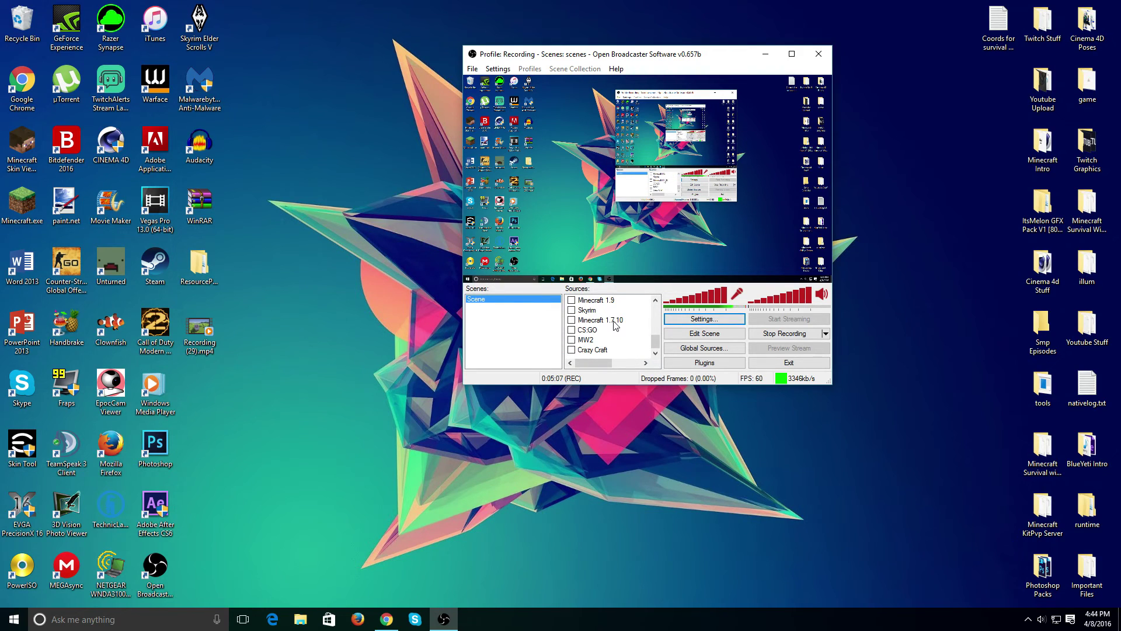
{"action": "mouse_move", "coordinate": [894, 435]}
{"action": "left_mouse_down"}
{"action": "mouse_move", "coordinate": [458, 35]}
{"action": "mouse_move", "coordinate": [339, 3]}
{"action": "mouse_move", "coordinate": [339, 17]}
{"action": "mouse_move", "coordinate": [899, 451]}
{"action": "left_mouse_up"}
{"action": "left_click_drag", "start_coordinate": [899, 451], "coordinate": [896, 563]}
{"action": "mouse_move", "coordinate": [897, 562]}
{"action": "left_mouse_down"}
{"action": "mouse_move", "coordinate": [526, 209]}
{"action": "mouse_move", "coordinate": [217, 2]}
{"action": "mouse_move", "coordinate": [413, 220]}
{"action": "mouse_move", "coordinate": [876, 607]}
{"action": "mouse_move", "coordinate": [909, 582]}
{"action": "mouse_move", "coordinate": [421, 149]}
{"action": "mouse_move", "coordinate": [233, 11]}
{"action": "mouse_move", "coordinate": [492, 282]}
{"action": "mouse_move", "coordinate": [898, 593]}
{"action": "mouse_move", "coordinate": [908, 559]}
{"action": "left_mouse_up"}
{"action": "left_click_drag", "start_coordinate": [908, 560], "coordinate": [351, 4]}
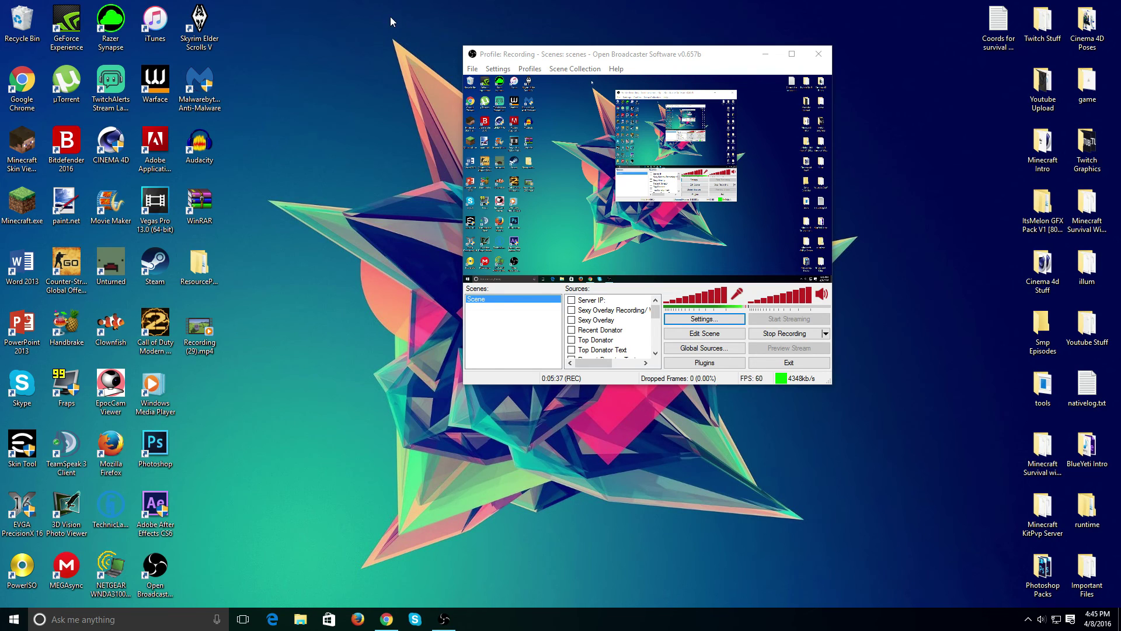
{"action": "left_click_drag", "start_coordinate": [315, 60], "coordinate": [262, 26]}
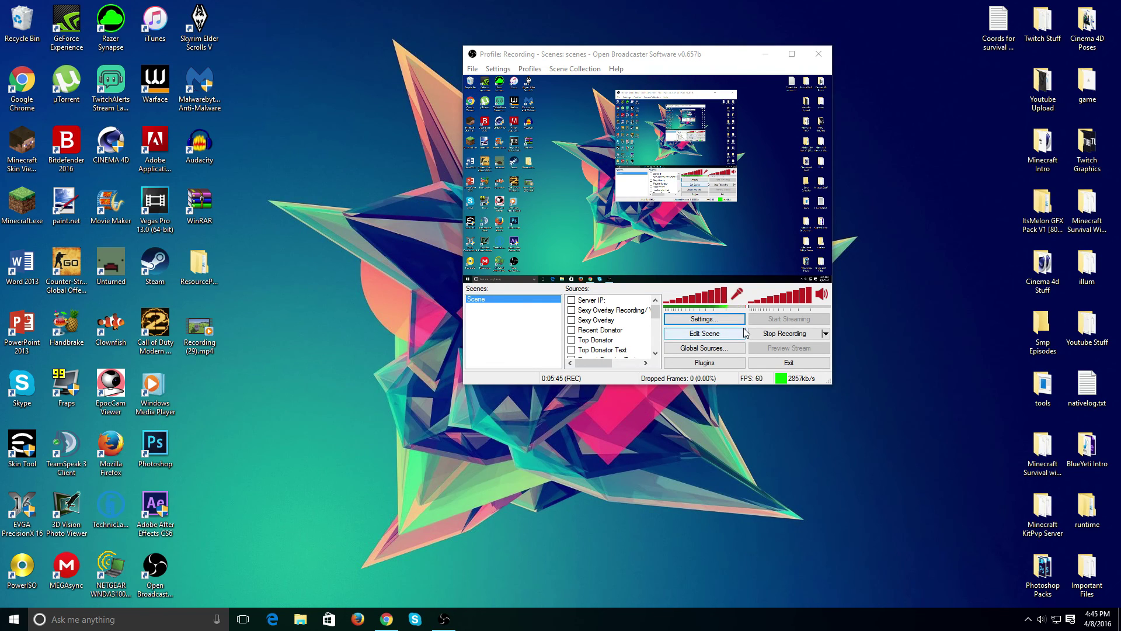
{"action": "left_click_drag", "start_coordinate": [885, 503], "coordinate": [260, 19]}
{"action": "left_click_drag", "start_coordinate": [261, 19], "coordinate": [325, 27]}
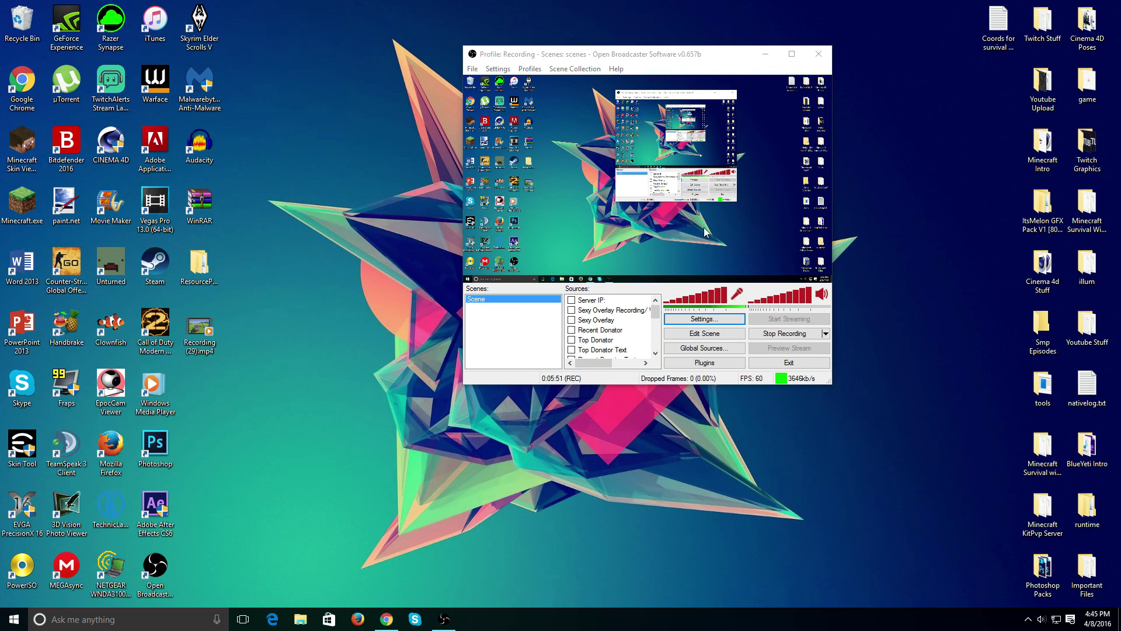